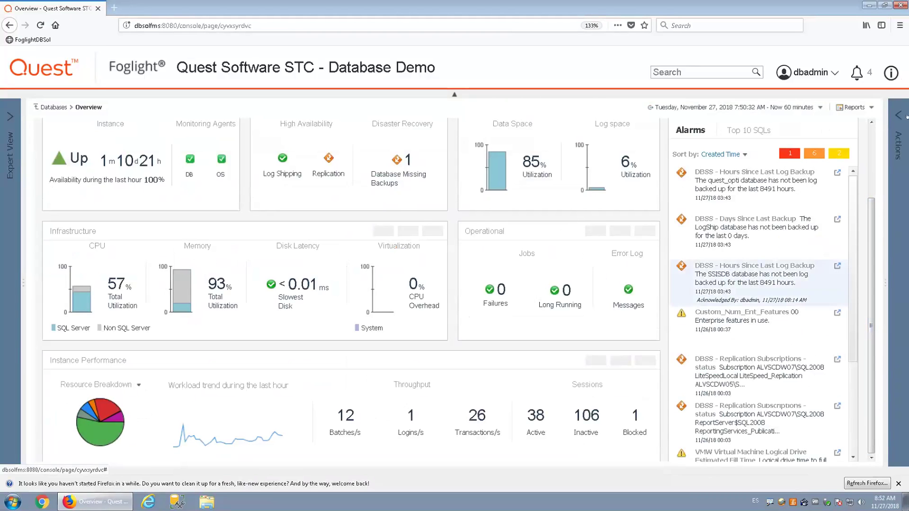
Step: Open the Real-Time activity summary of the ALVSCDW07-SQL2008 instance and look over its metrics
click(871, 131)
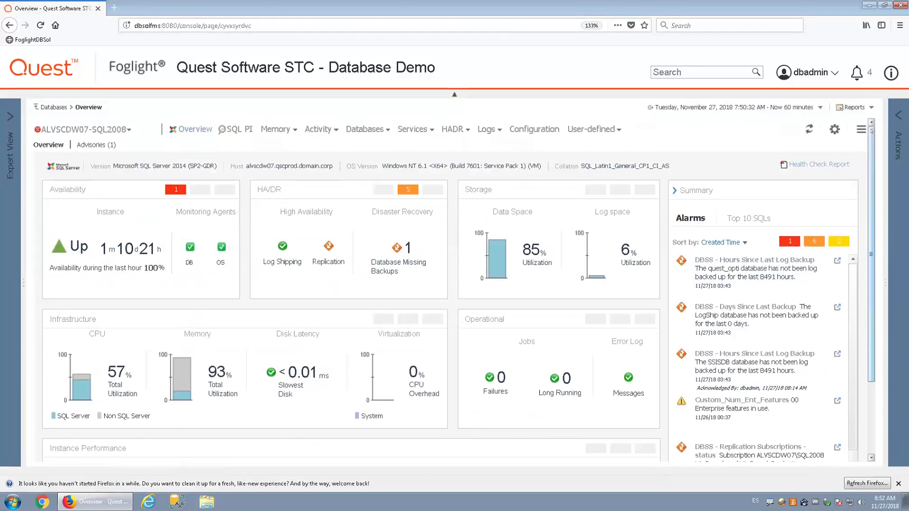
click(320, 134)
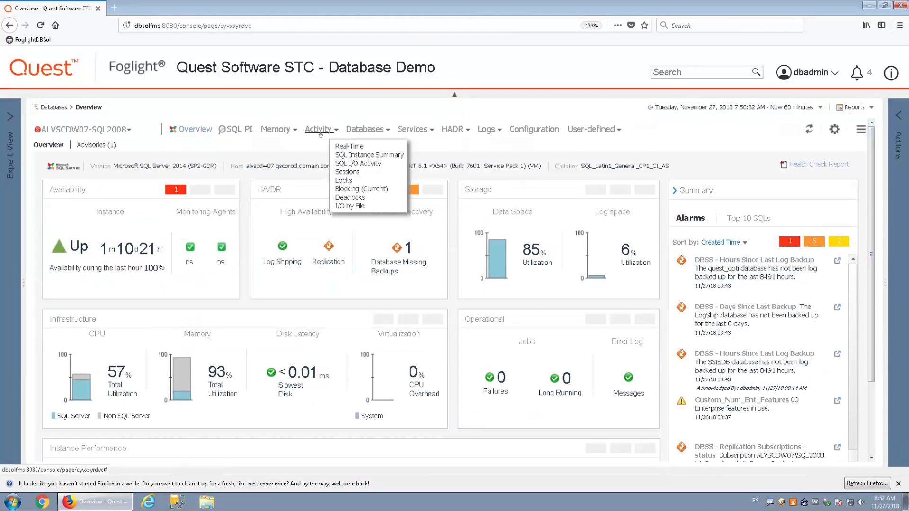
click(349, 147)
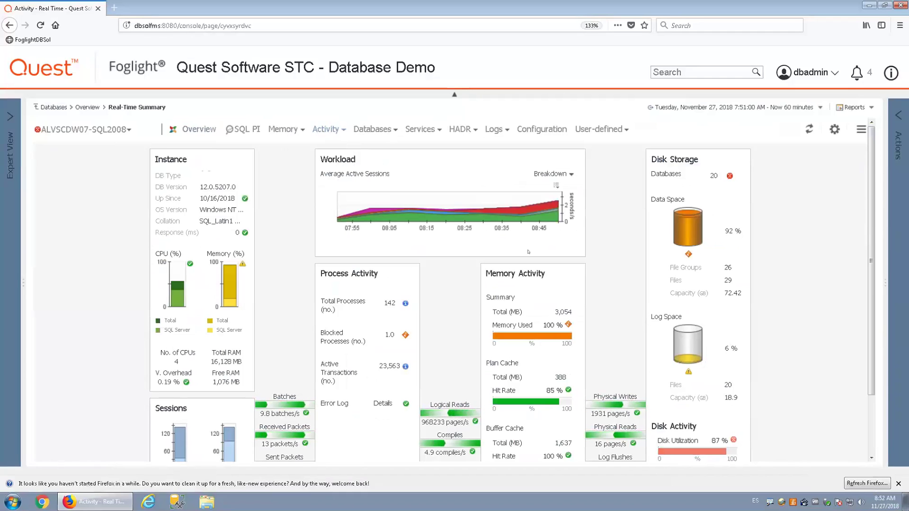
scroll(820, 277, down, 3)
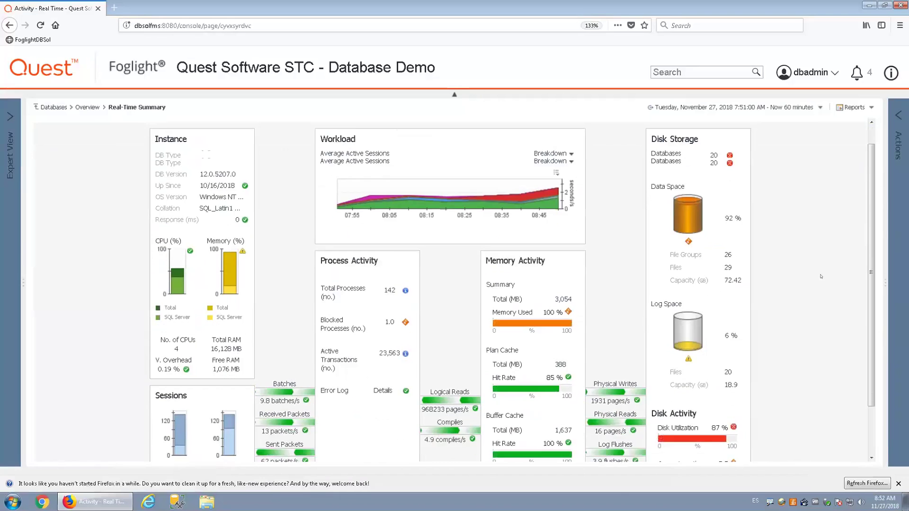
scroll(821, 276, up, 1)
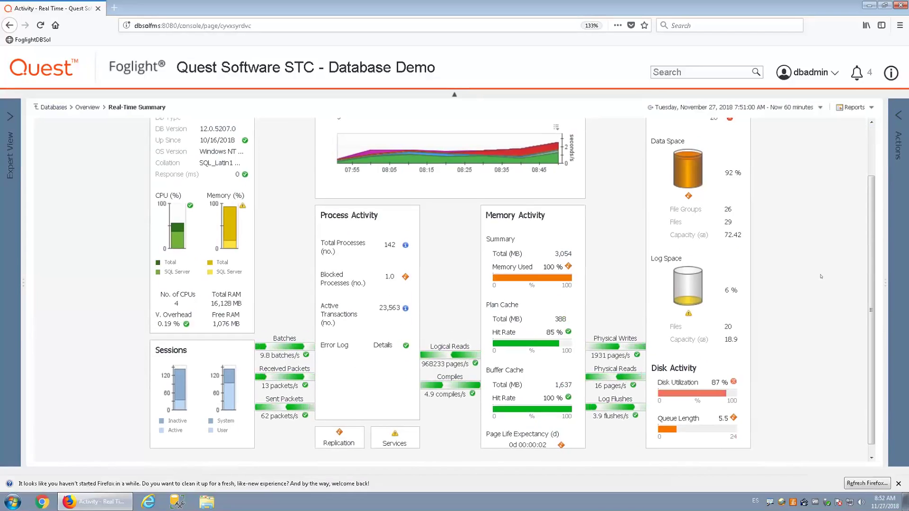
Step: View the Memory Used details under Memory Activity, try its Summary drilldown, and close the details
click(527, 281)
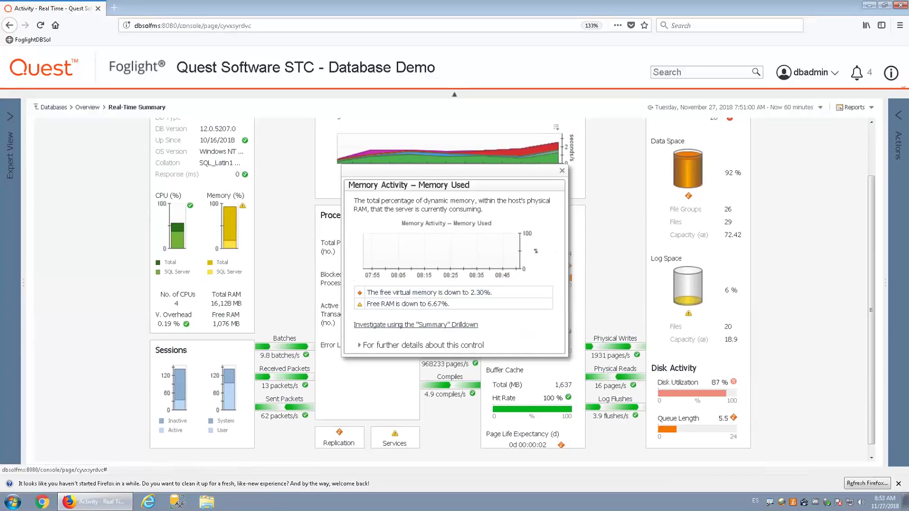
click(399, 325)
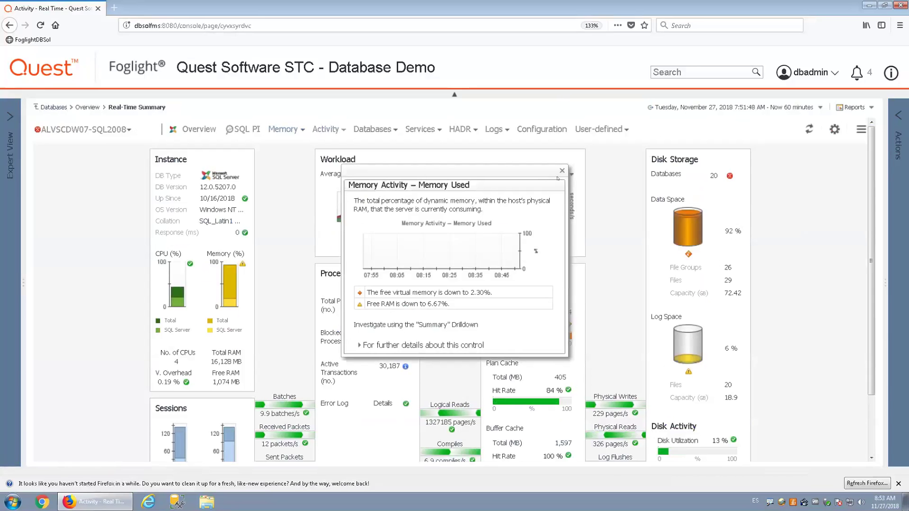
click(562, 171)
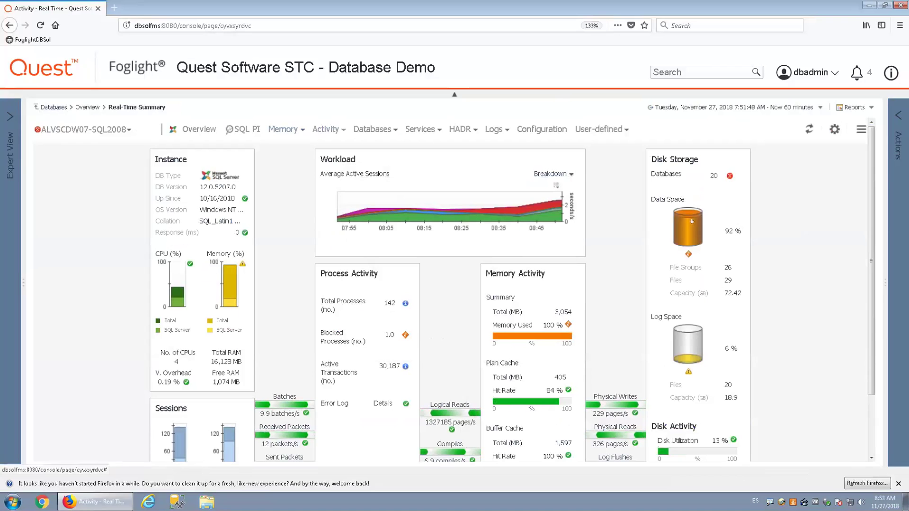
Step: Drill down from Data Space to the databases' file groups and inspect AdventureWorks' data files, file groups and log files
click(689, 225)
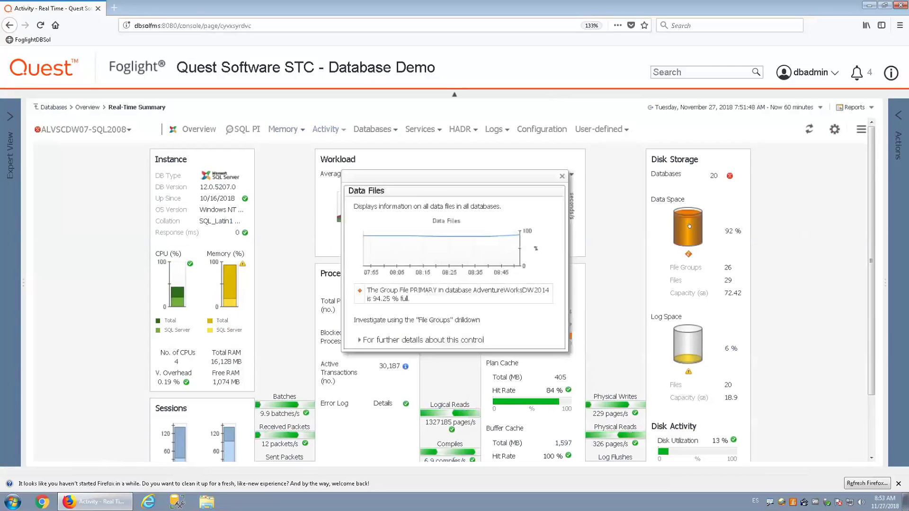
click(414, 321)
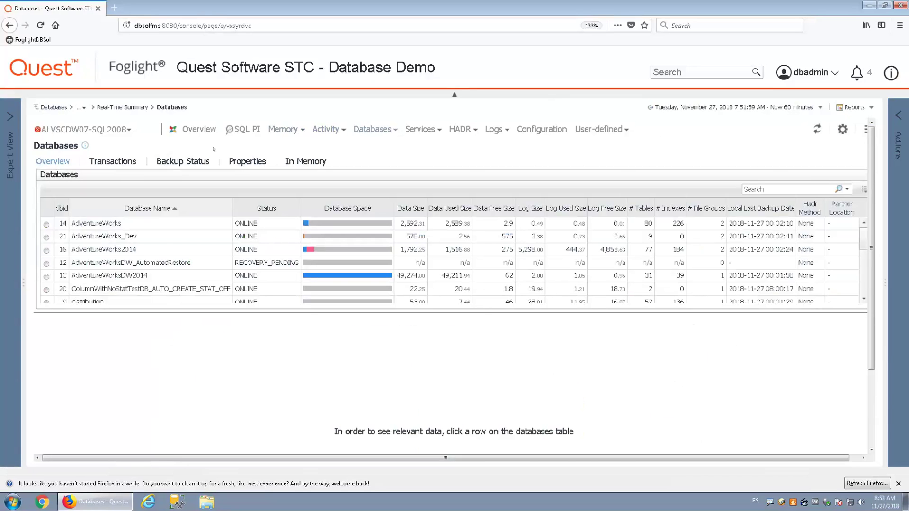
click(47, 225)
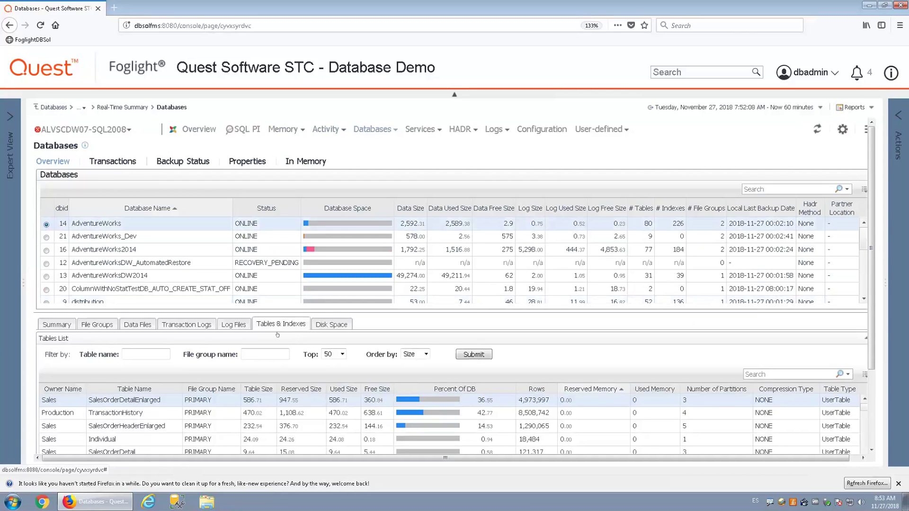
click(144, 326)
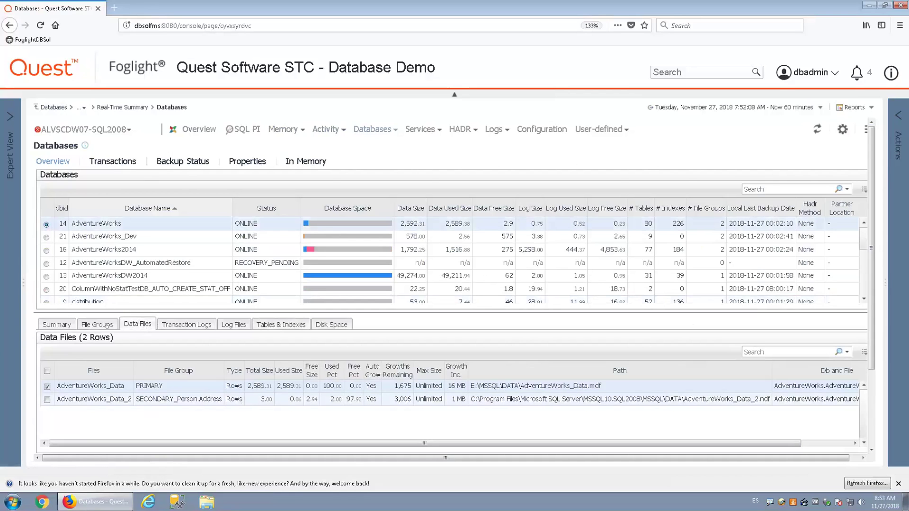
click(109, 325)
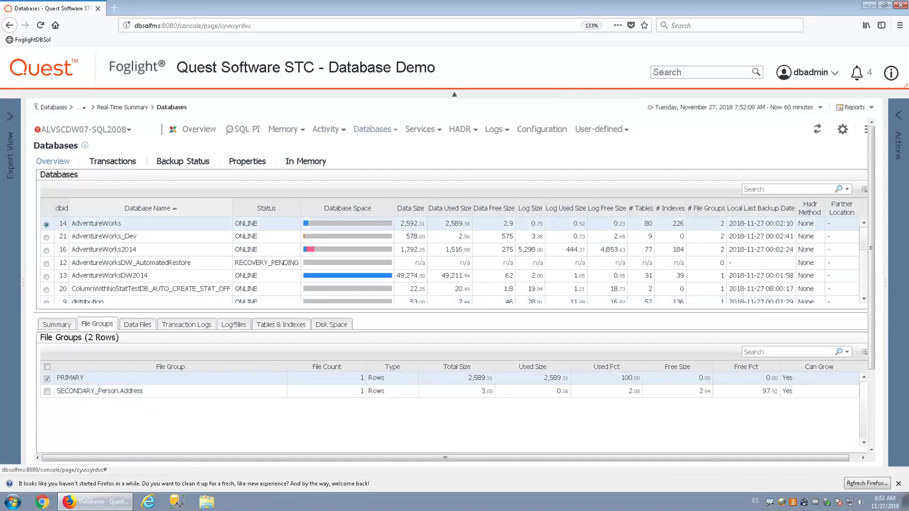
click(235, 325)
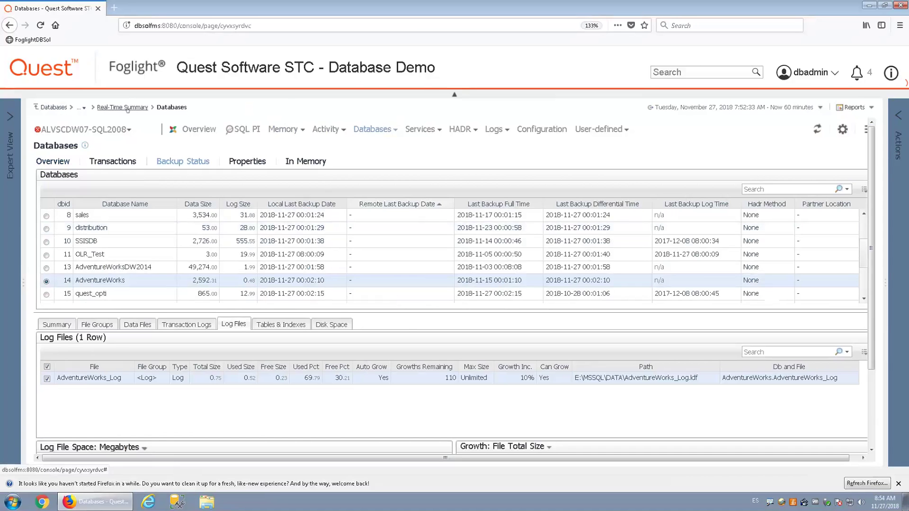
Step: Return to the Real-Time Summary, dismiss the Data Files details, and open the instance's Sessions activity
click(124, 107)
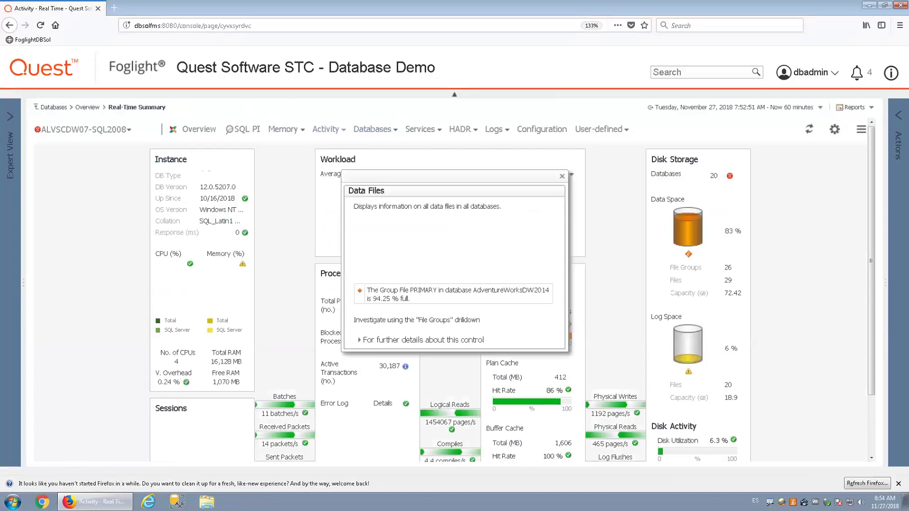
click(561, 177)
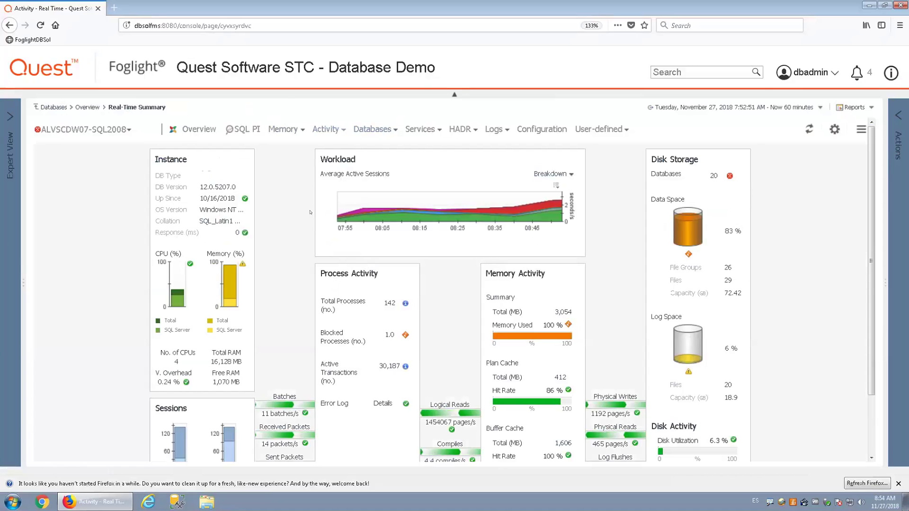
click(339, 131)
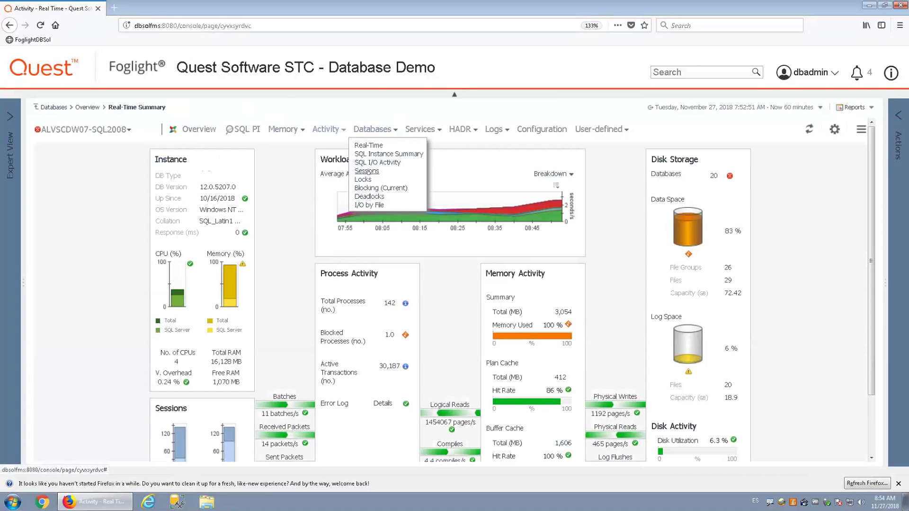
click(369, 172)
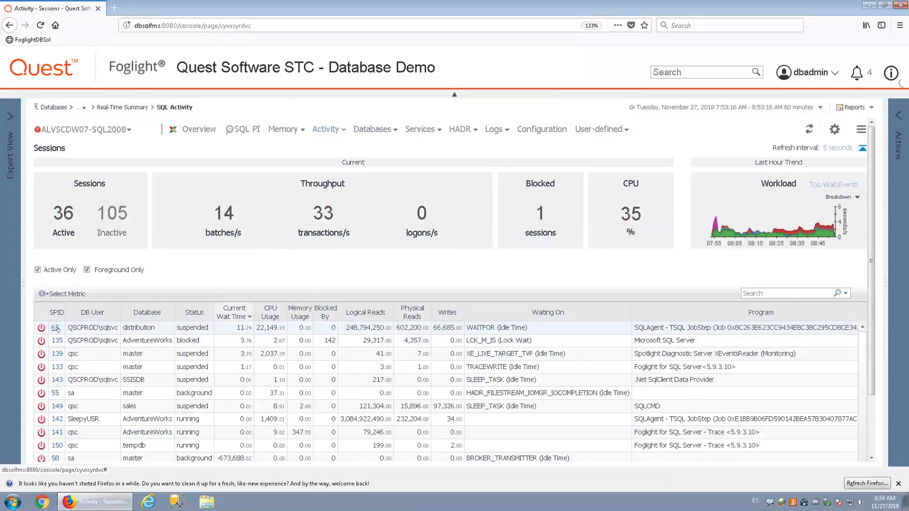
Step: Open the details of session 65 and examine its session blocks and session locks
click(56, 328)
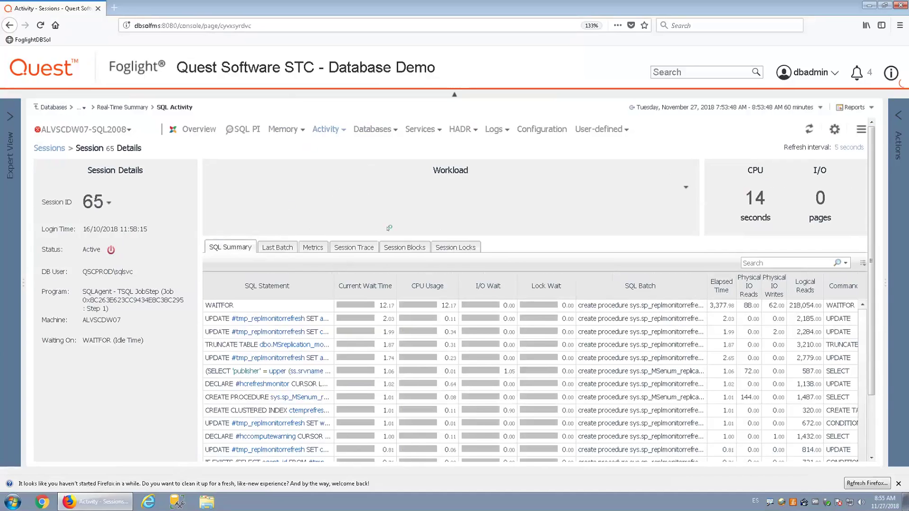
right_click(402, 247)
key(Escape)
click(401, 247)
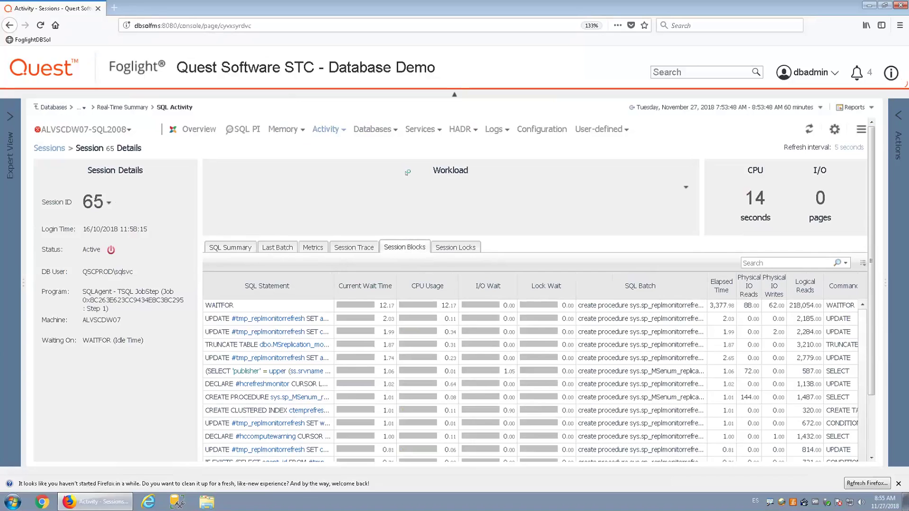
mouse_move(454, 2)
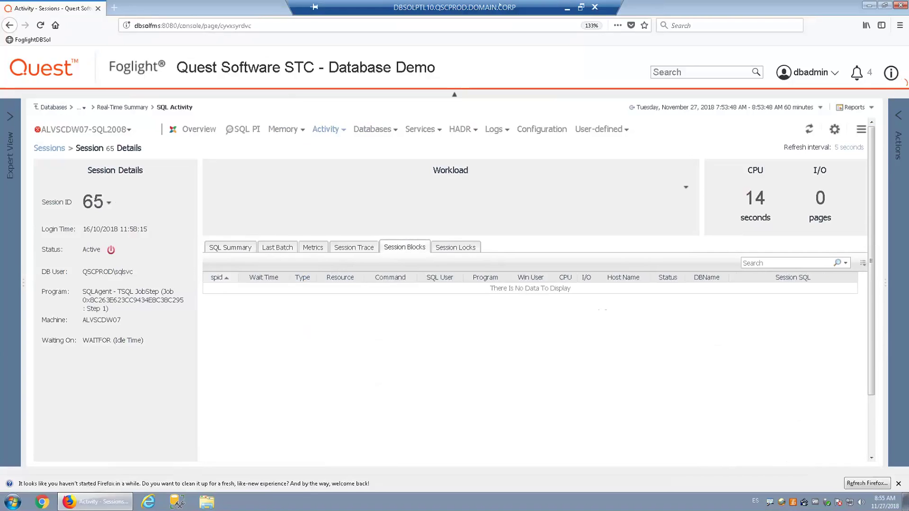
click(447, 249)
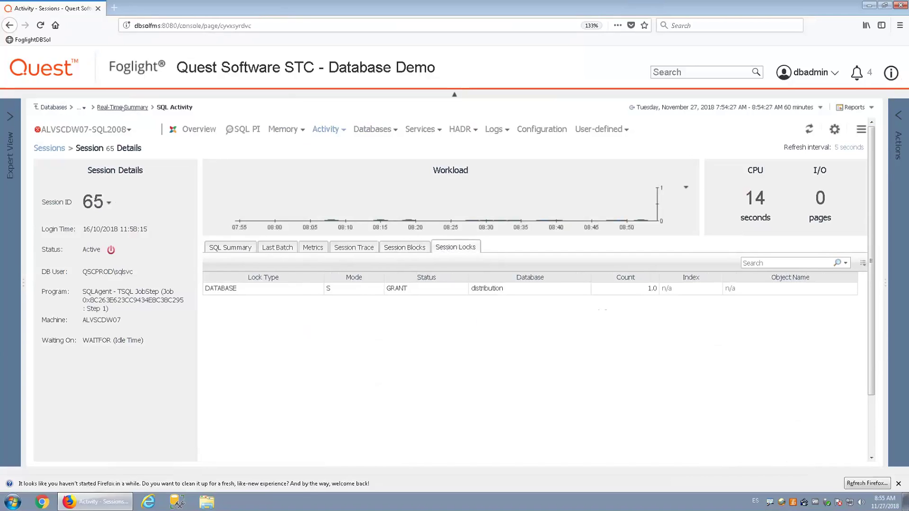
Step: Open the instance's Locks activity and bring up the Alarms page of the SQL Server administration settings
click(346, 132)
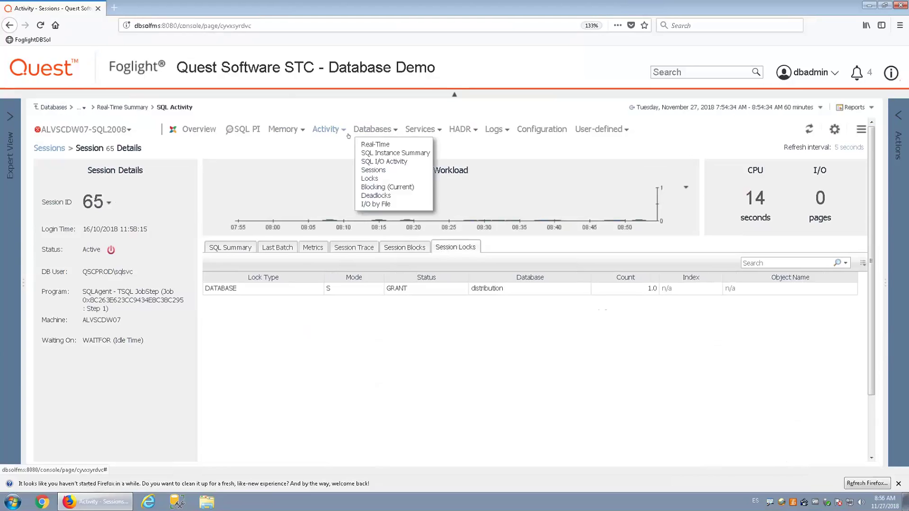
click(372, 178)
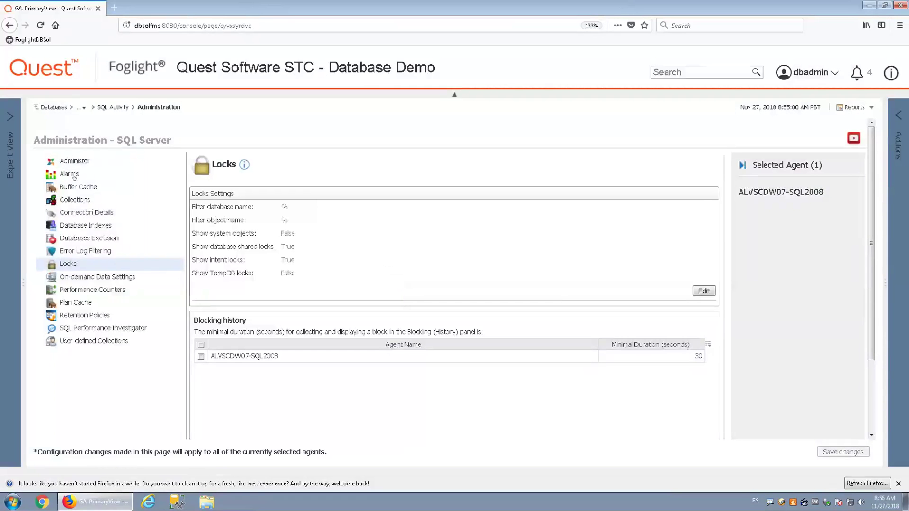
click(74, 176)
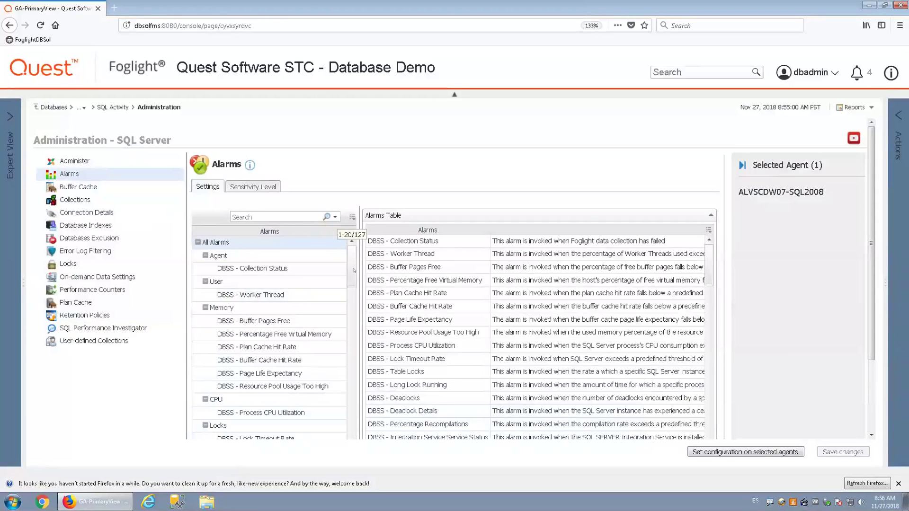
Step: Browse the alarms list and examine the settings and critical-severity email notifications of the Instance Availability and Page Splits alarms
drag(352, 314, 351, 381)
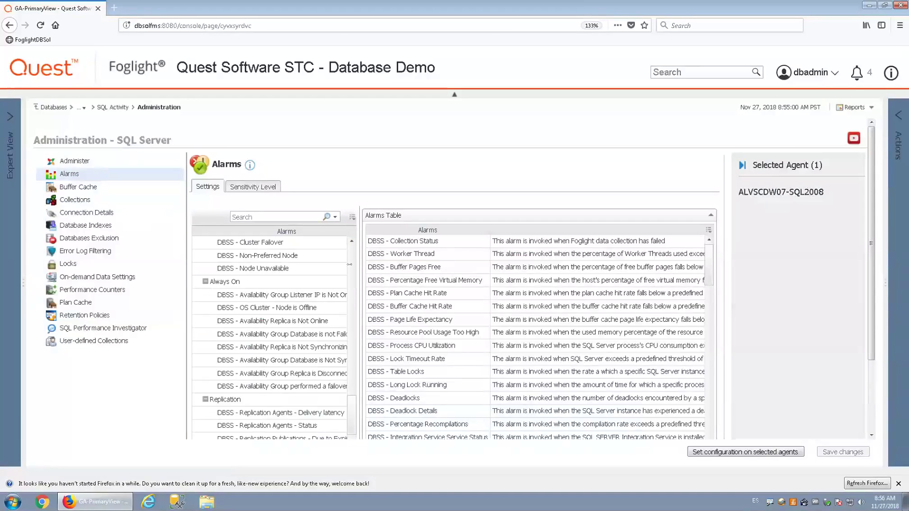
scroll(354, 264, up, 5)
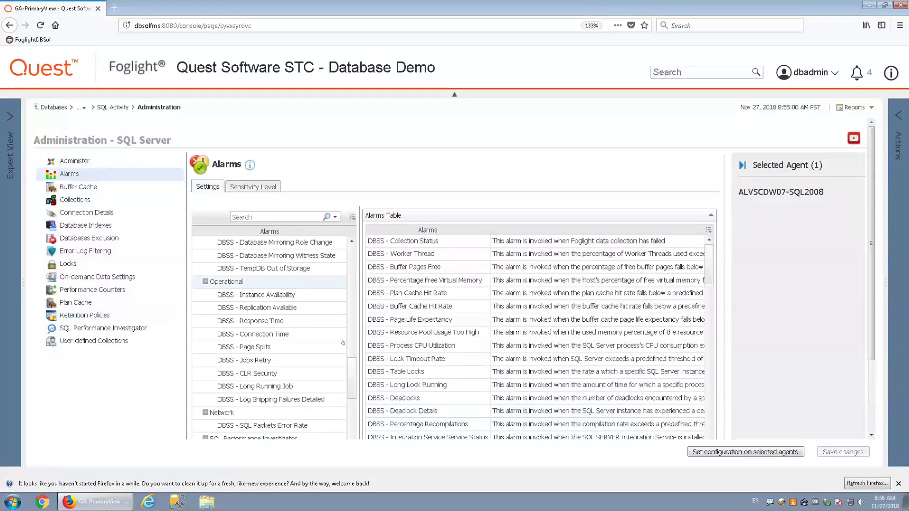
click(280, 299)
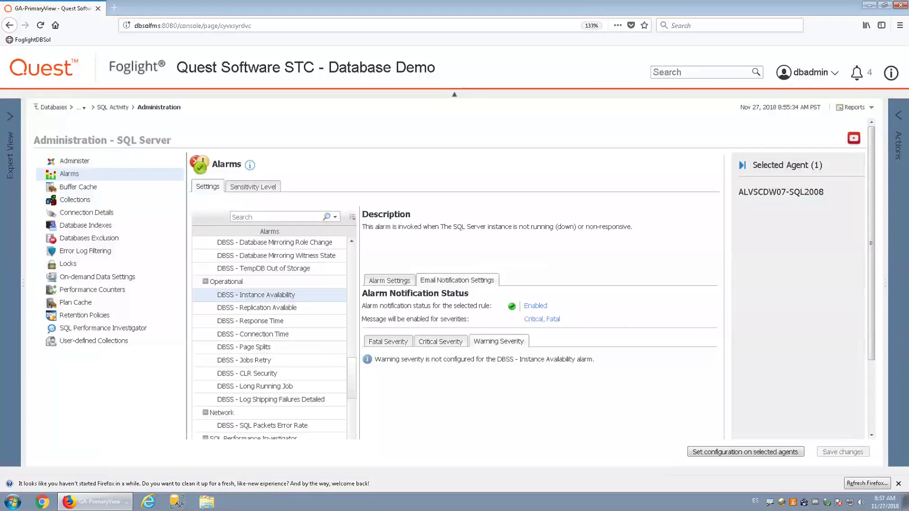
click(399, 281)
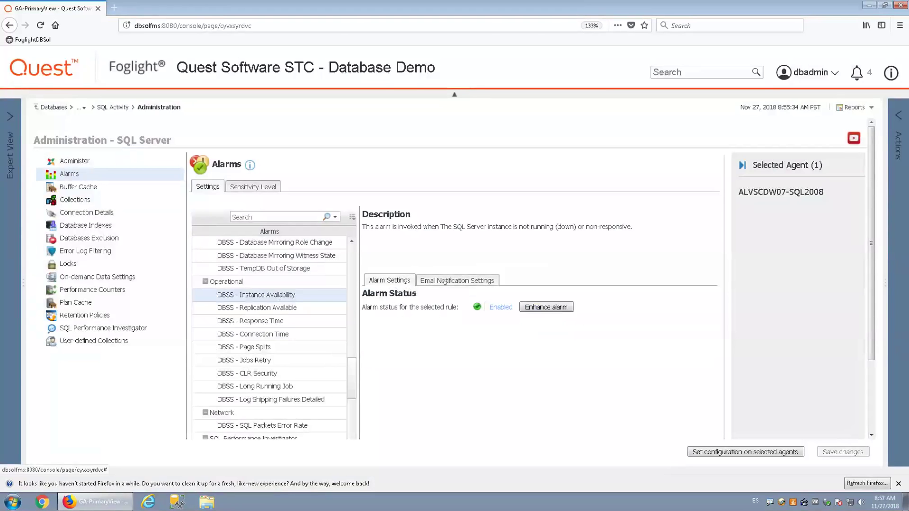
click(445, 281)
click(428, 343)
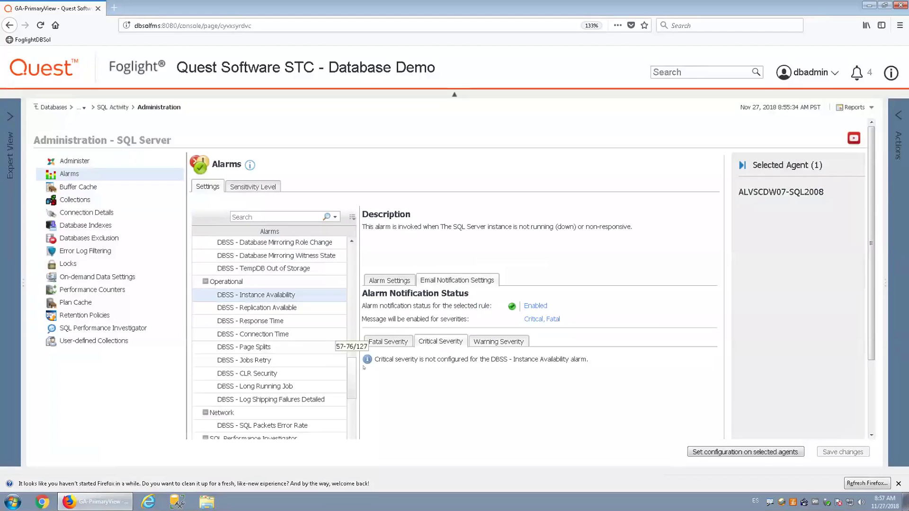
click(255, 347)
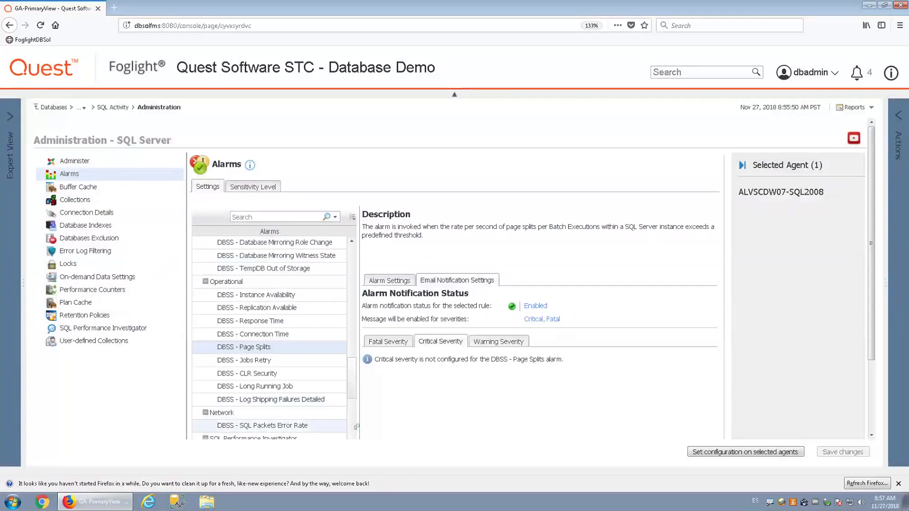
drag(351, 387, 355, 427)
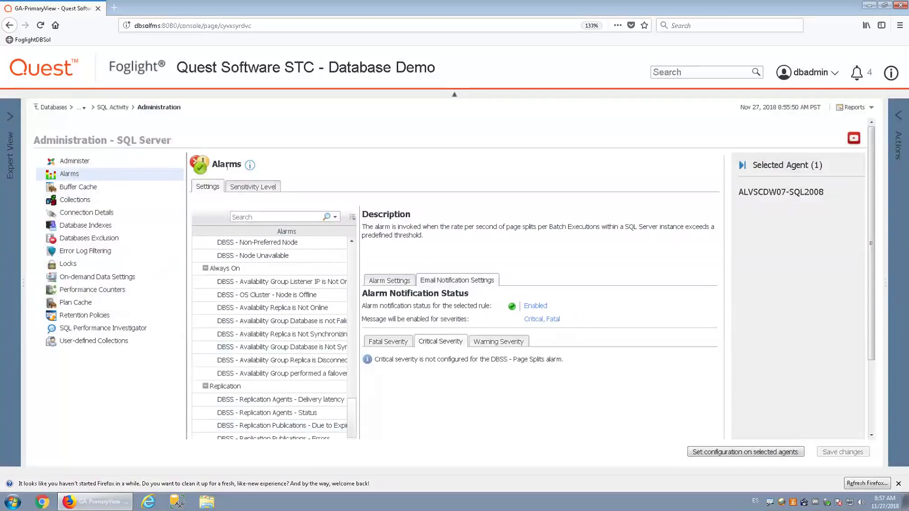
Step: Open the Collections administration page and examine the available collection frequency options without changing the setting
click(79, 201)
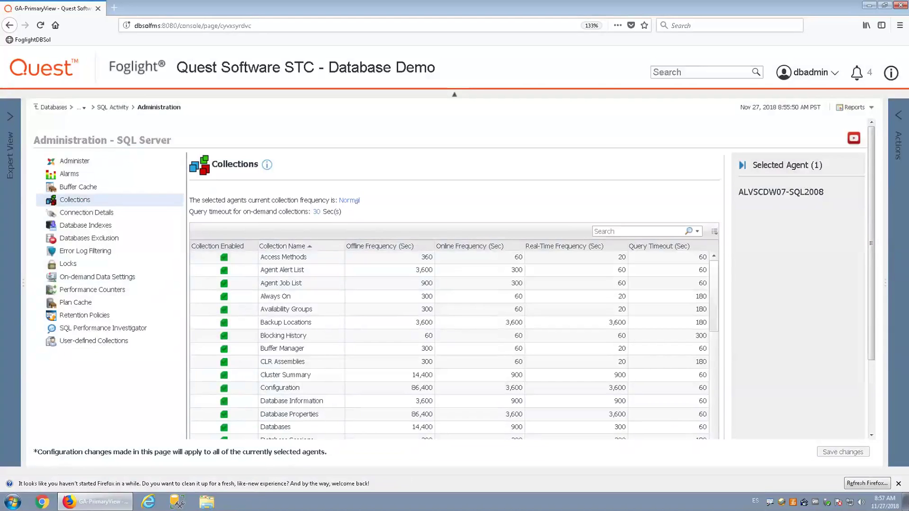
click(352, 202)
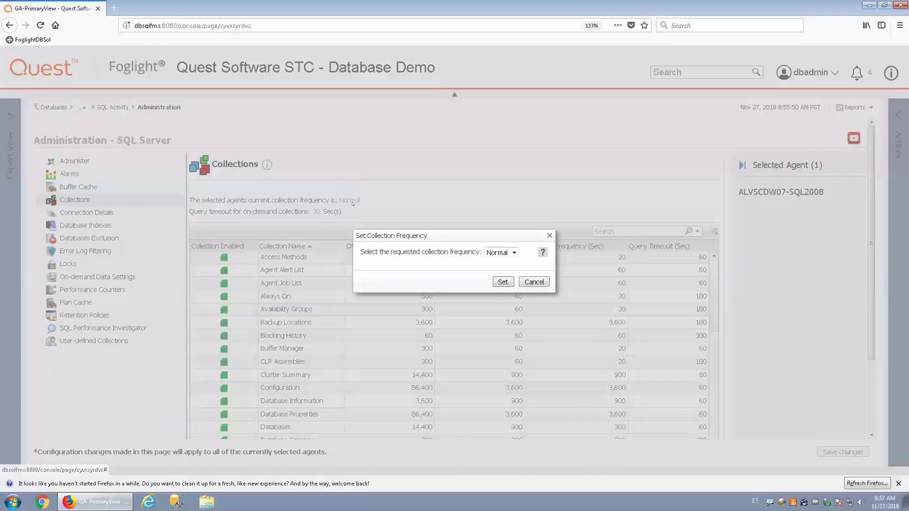
click(514, 252)
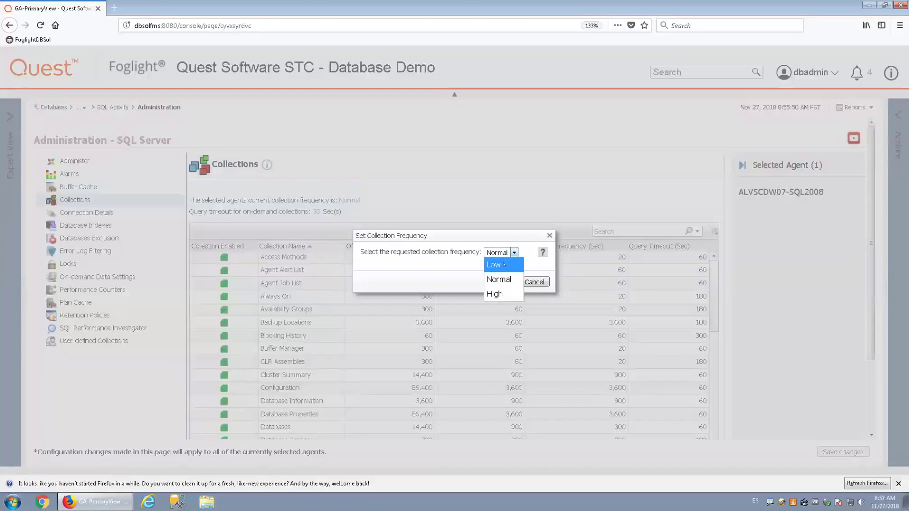
click(541, 274)
click(534, 281)
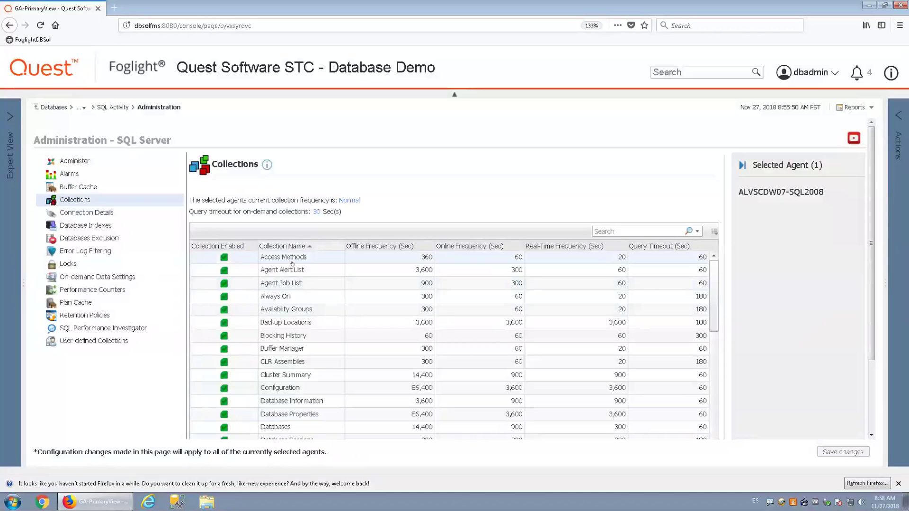
Step: Examine the collections list and the editable frequency and timeout settings of the Access Methods collection, leaving them unchanged
click(427, 259)
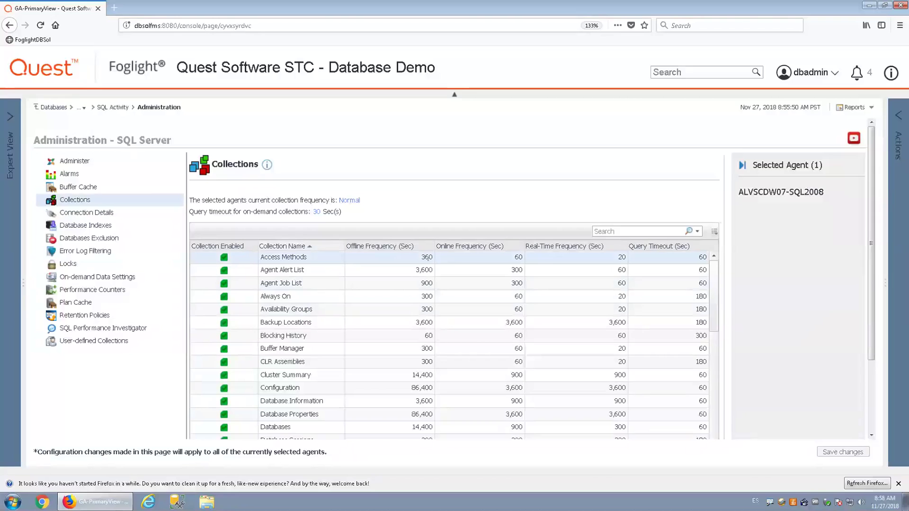
click(713, 409)
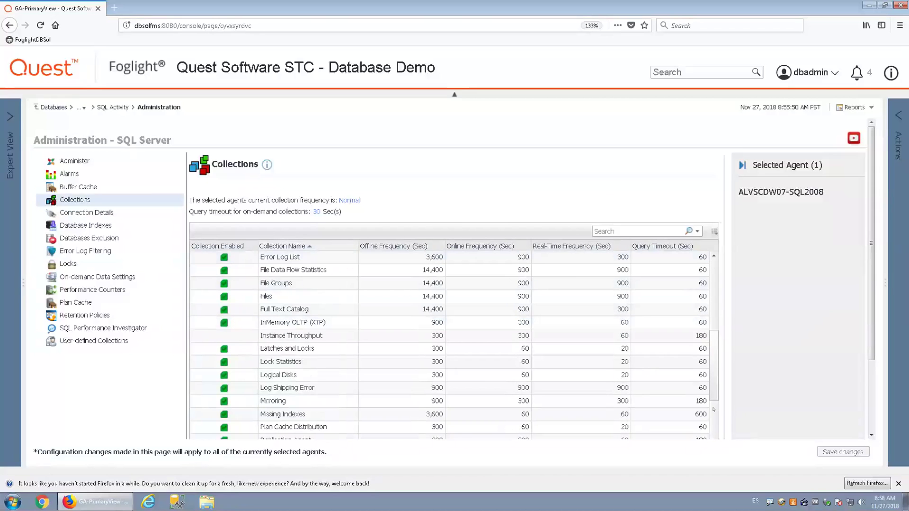
click(872, 413)
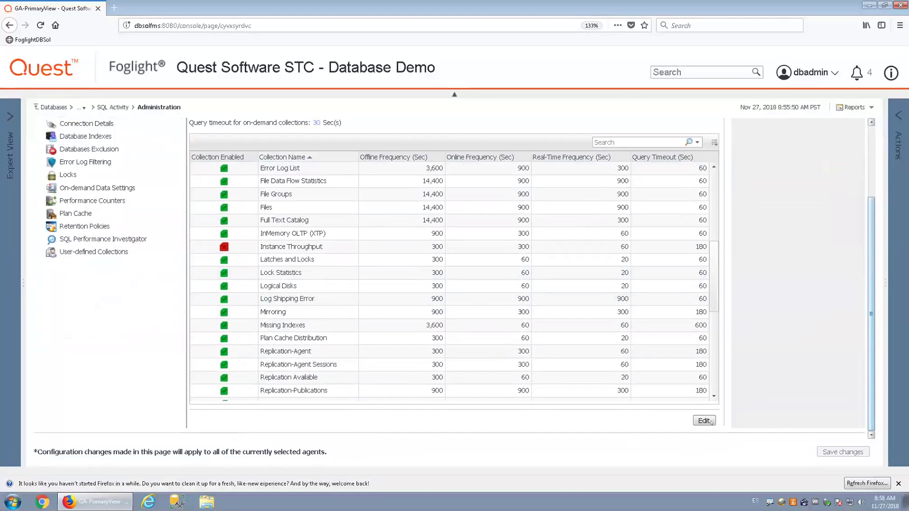
click(703, 421)
click(471, 244)
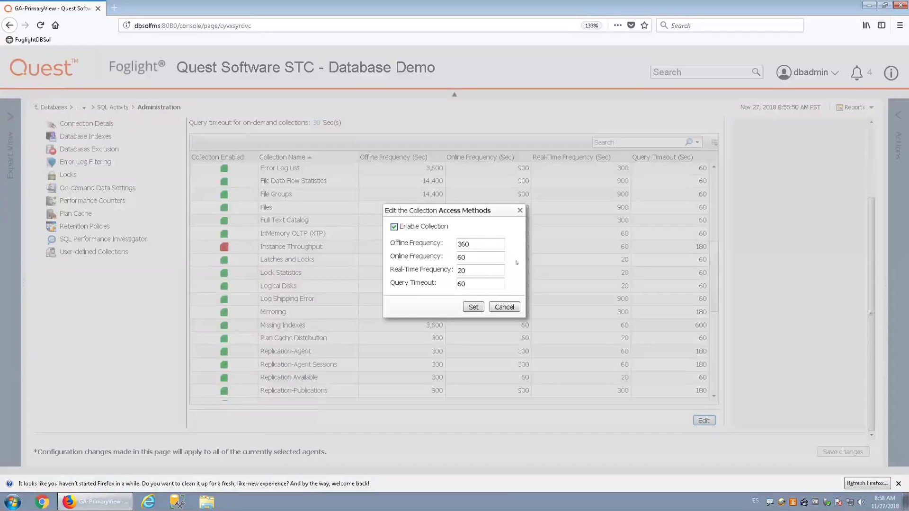
click(504, 307)
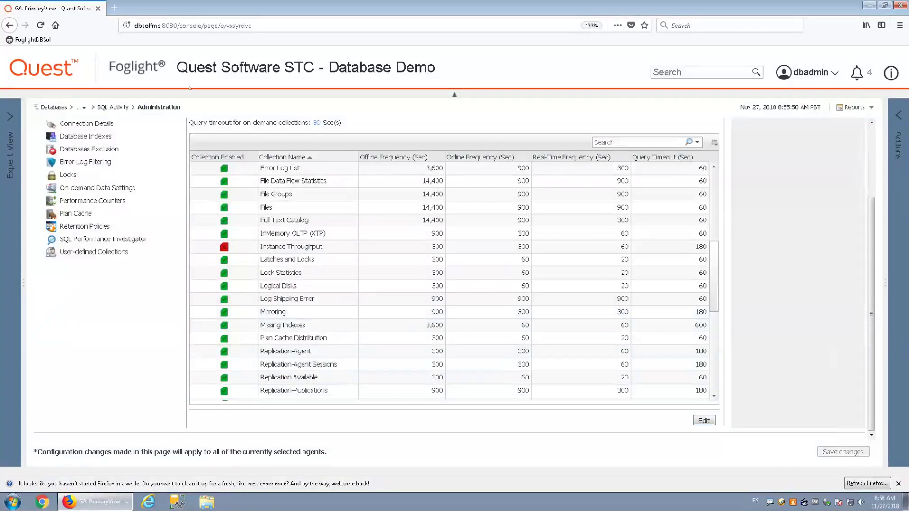
Step: Return to the instance Overview, open SQL PI, and set its time range to the last 8 hours
click(79, 105)
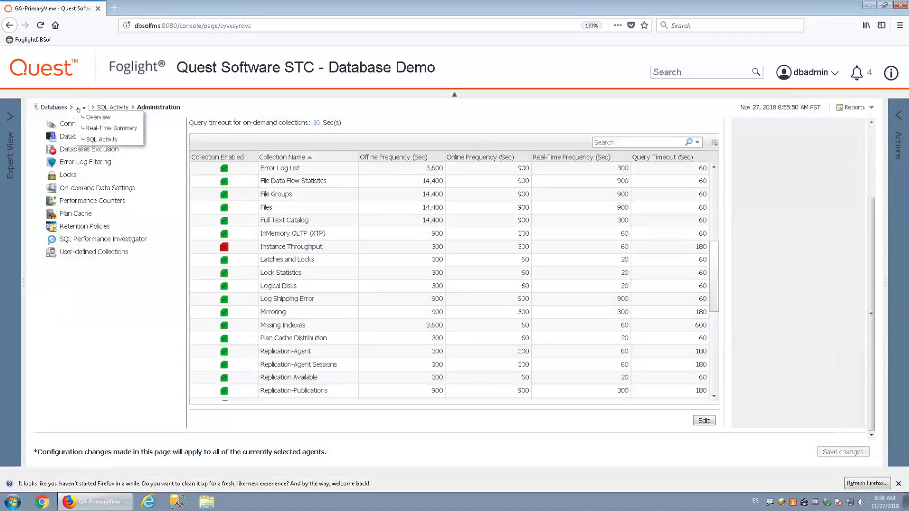
click(93, 116)
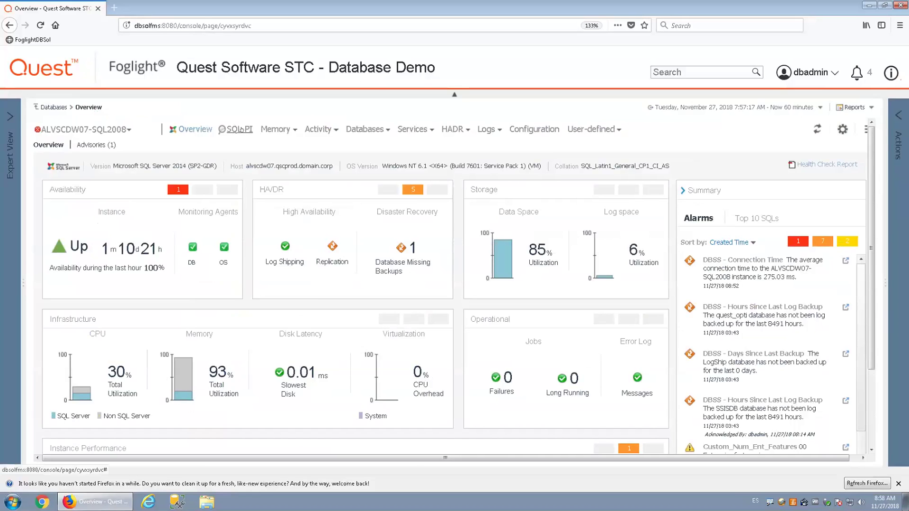
click(235, 129)
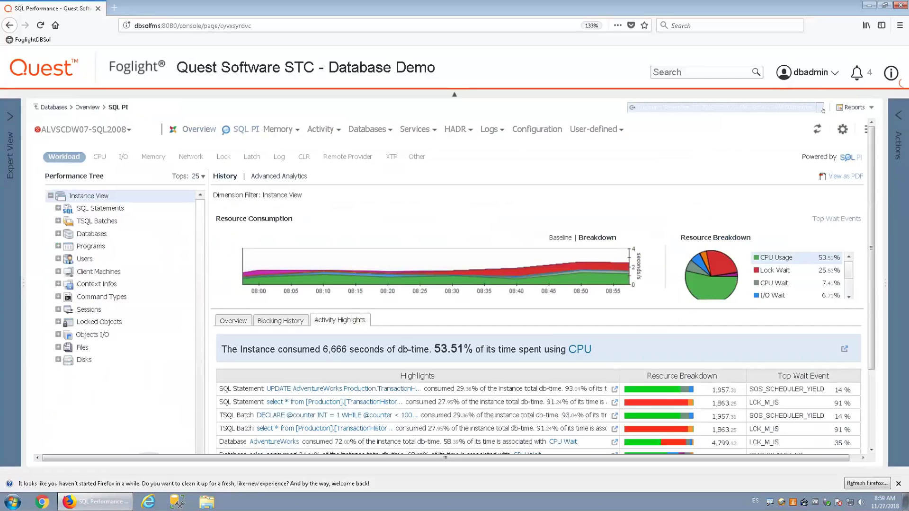
click(820, 108)
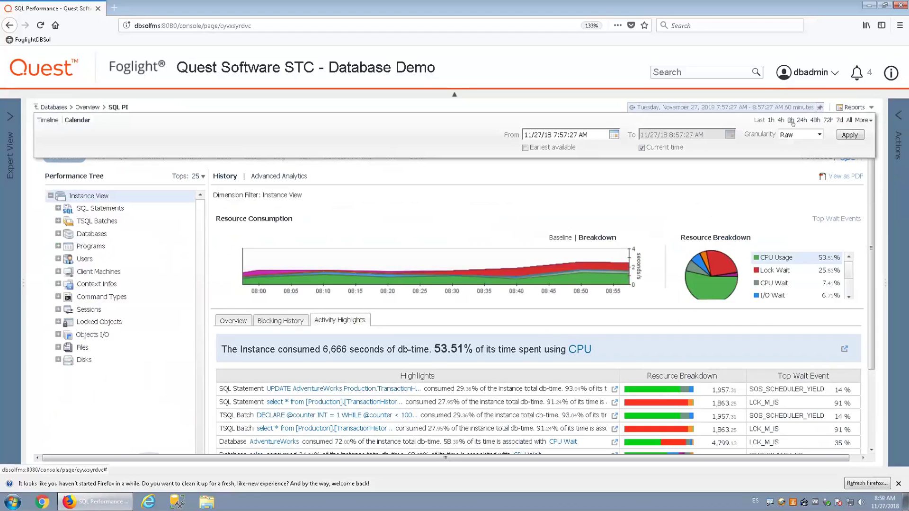
click(790, 121)
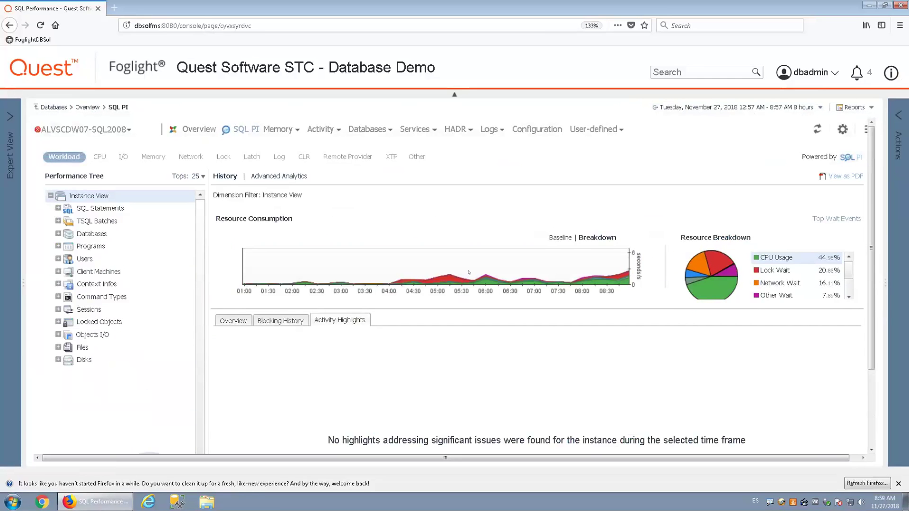
Step: Examine the Lock resource's overview in SQL PI, including the deadlocks chart and lock related metrics
click(234, 321)
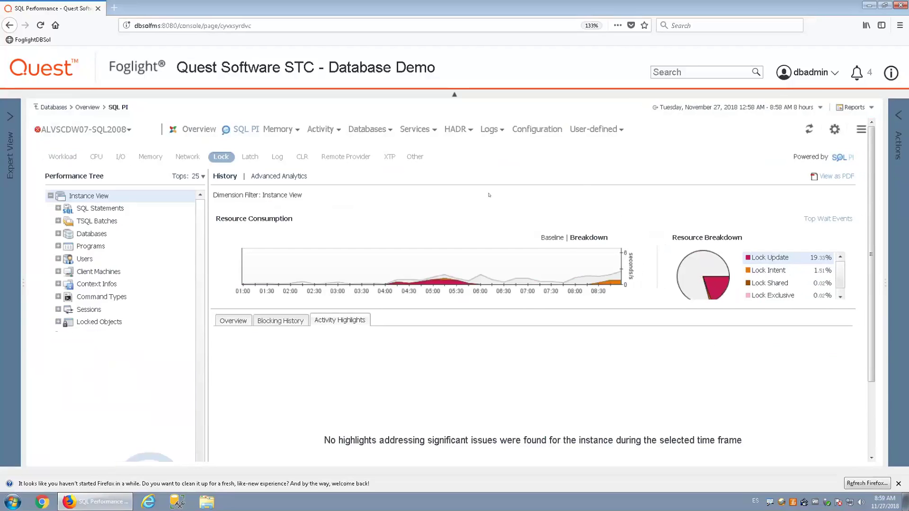
click(238, 322)
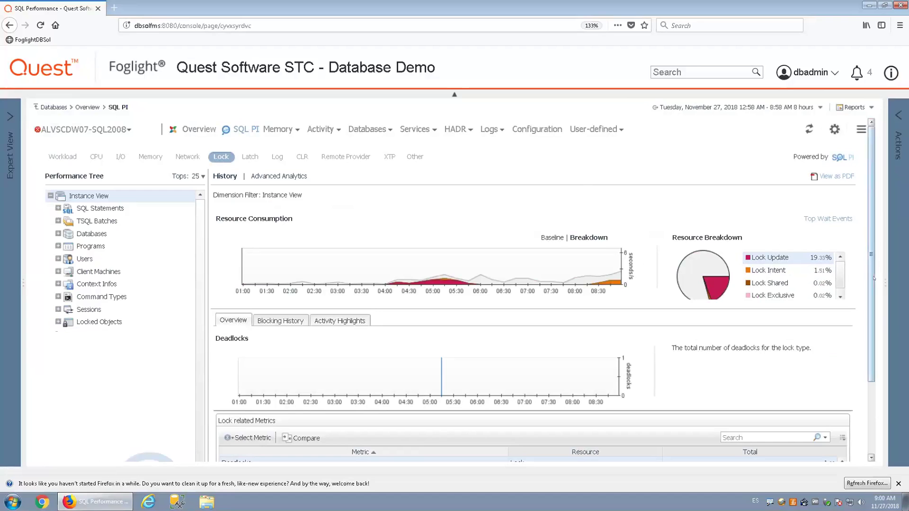
scroll(875, 297, down, 3)
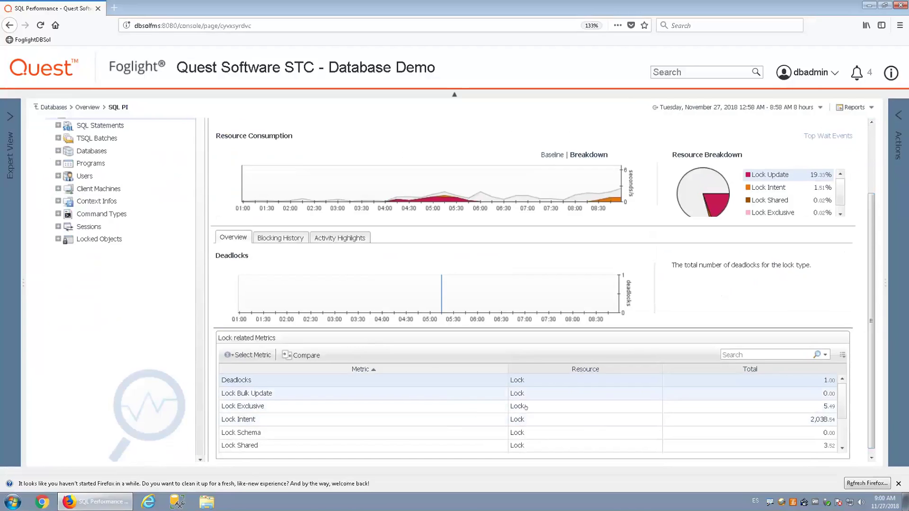
Step: Examine the Lock blocking history and blocked session 142, along with the blocking history of the Sessions dimension
click(293, 239)
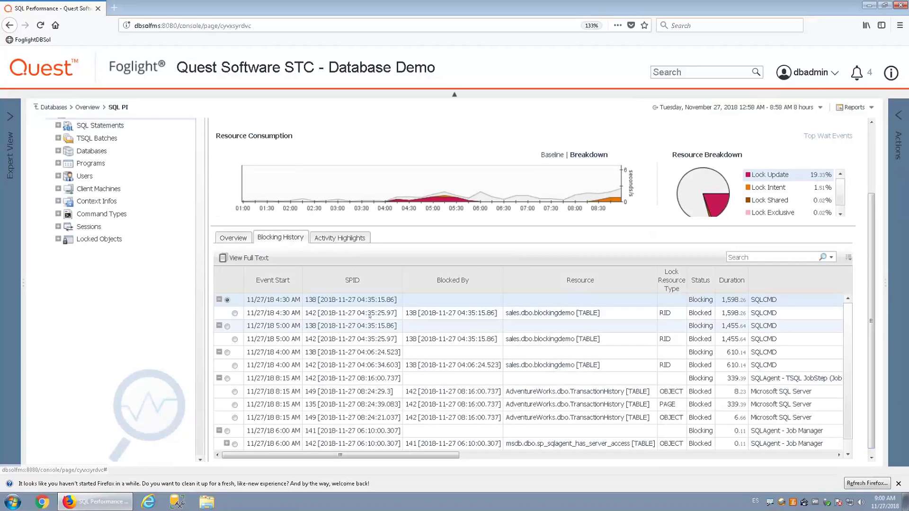
click(364, 313)
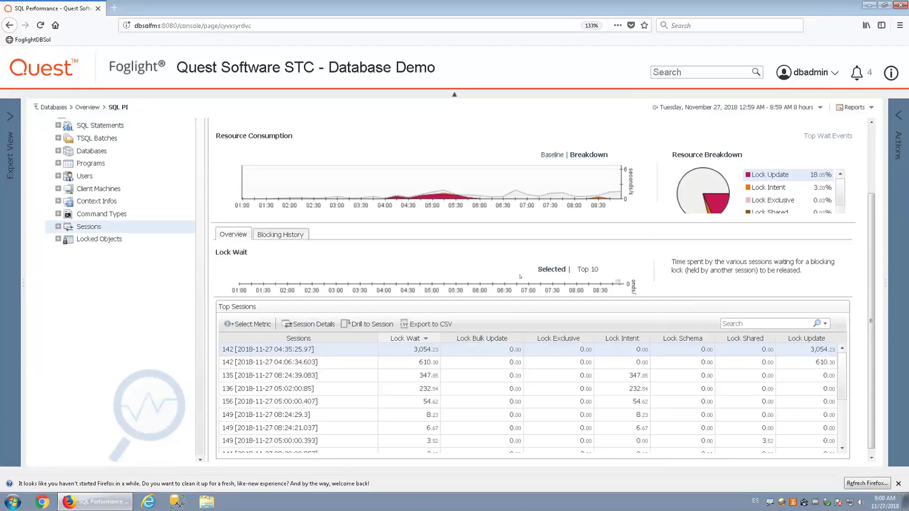
click(285, 236)
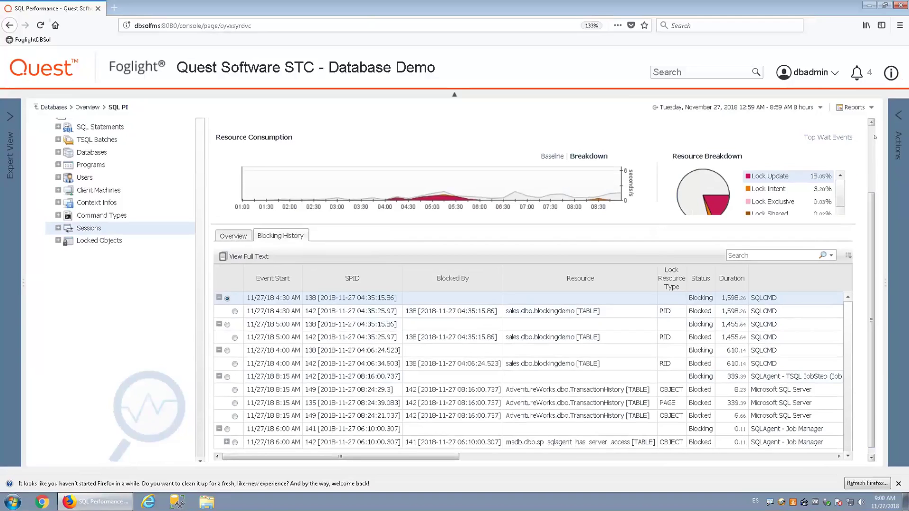
scroll(874, 138, up, 2)
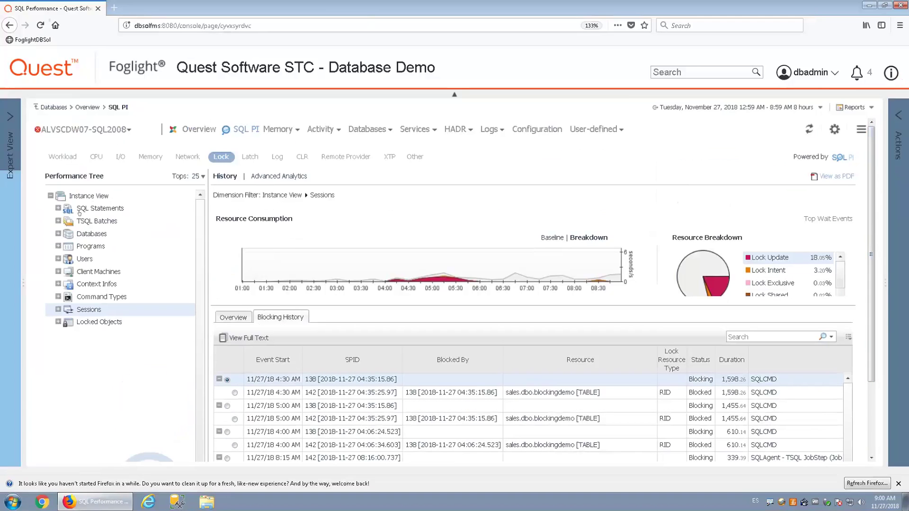
Step: Examine the top SQL statements by lock wait and expand the UPDATE [sales]..[blockingdemo] statement in the Performance Tree
click(57, 209)
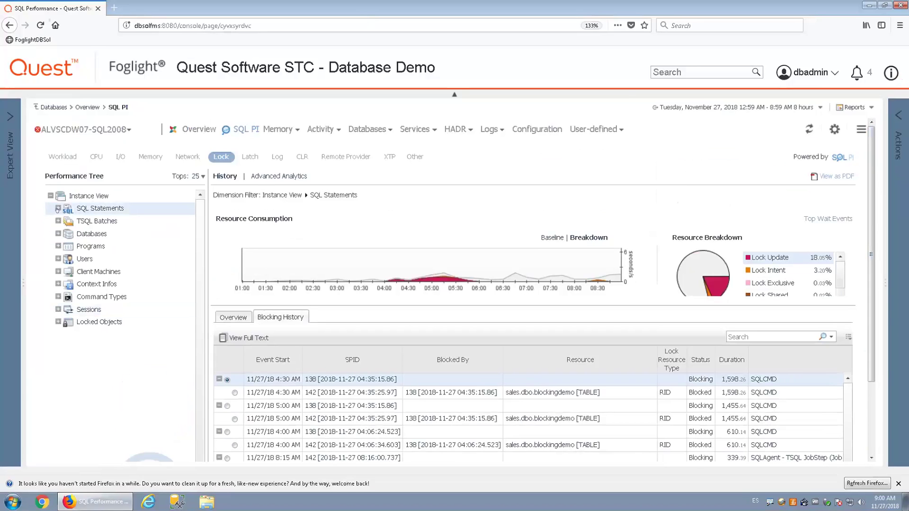
click(233, 317)
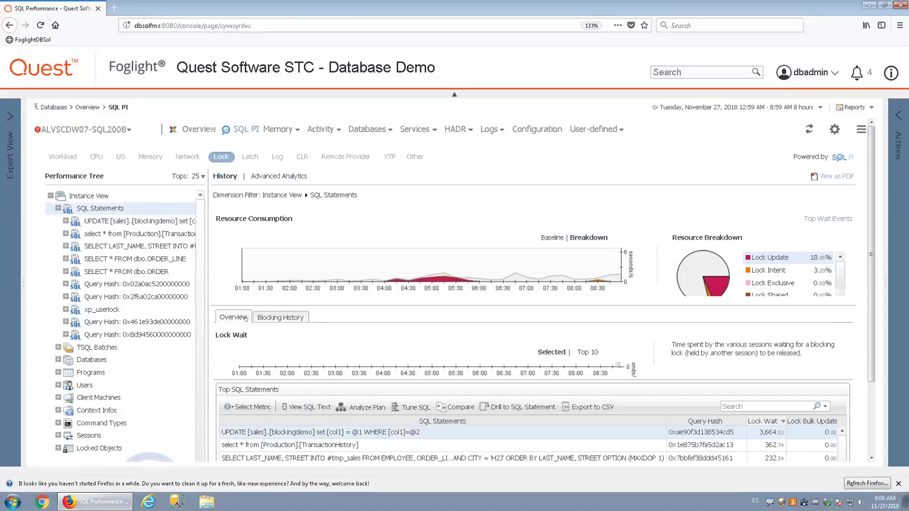
click(136, 221)
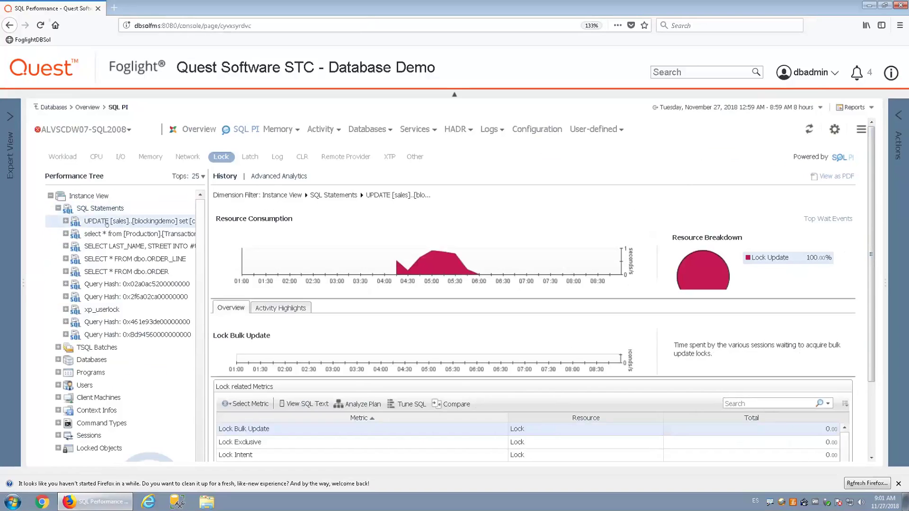
click(65, 221)
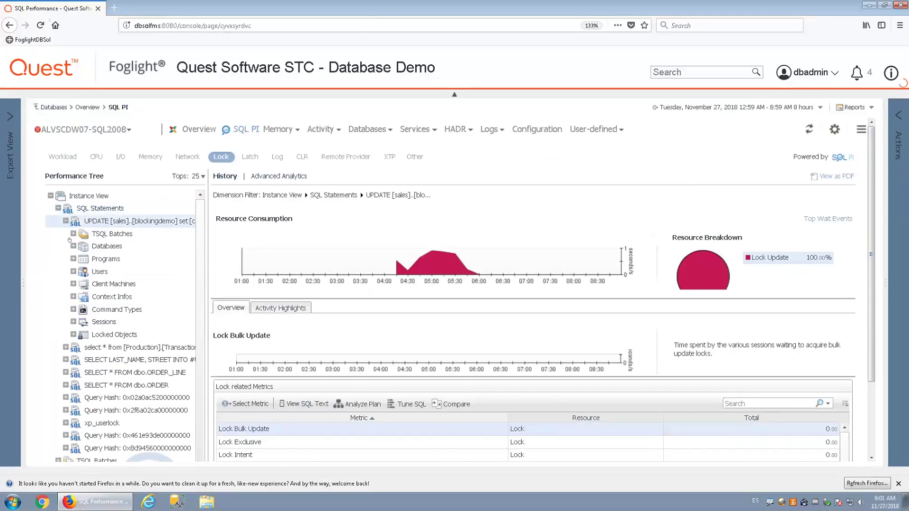
Step: Drill into the UPDATE statement's TSQL batch to find the user and client machine that ran it
click(74, 234)
click(135, 247)
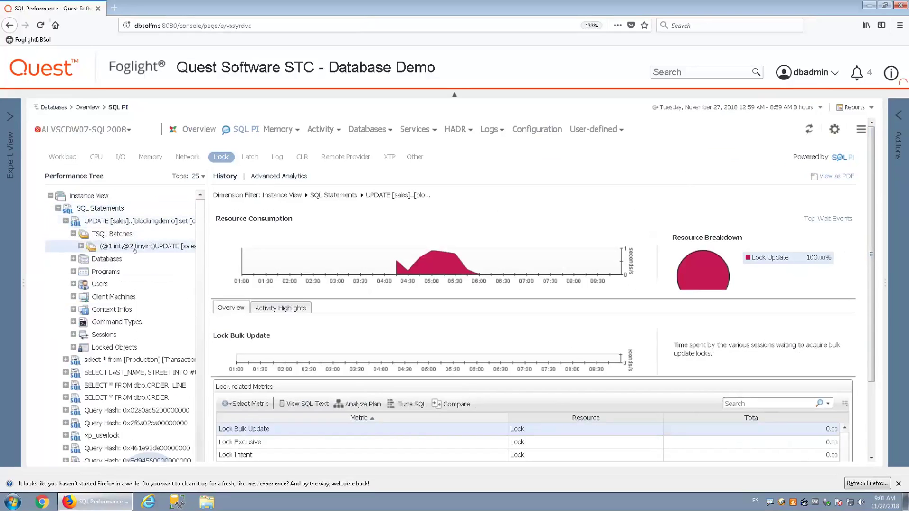
click(80, 246)
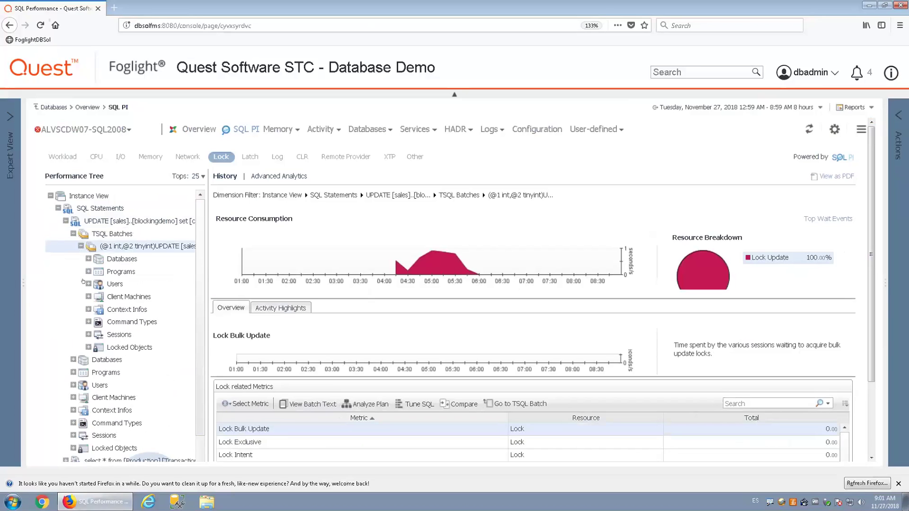
click(88, 284)
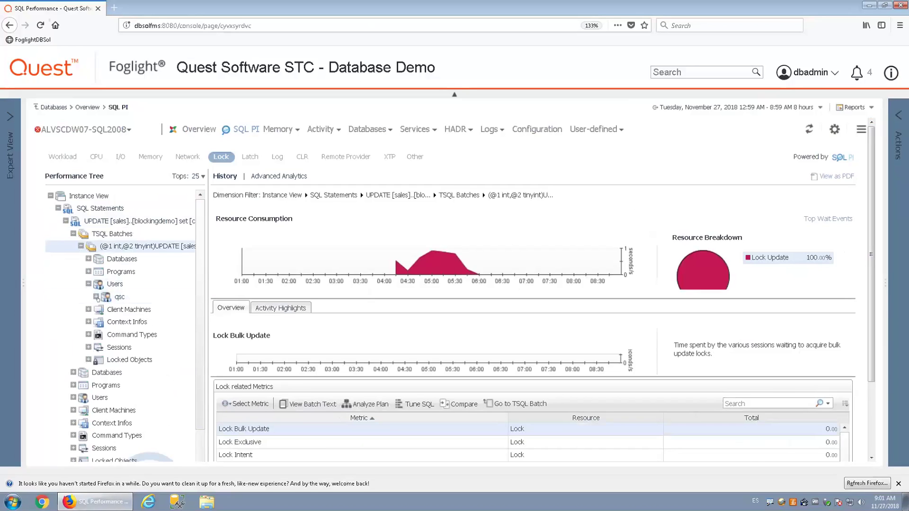
click(96, 296)
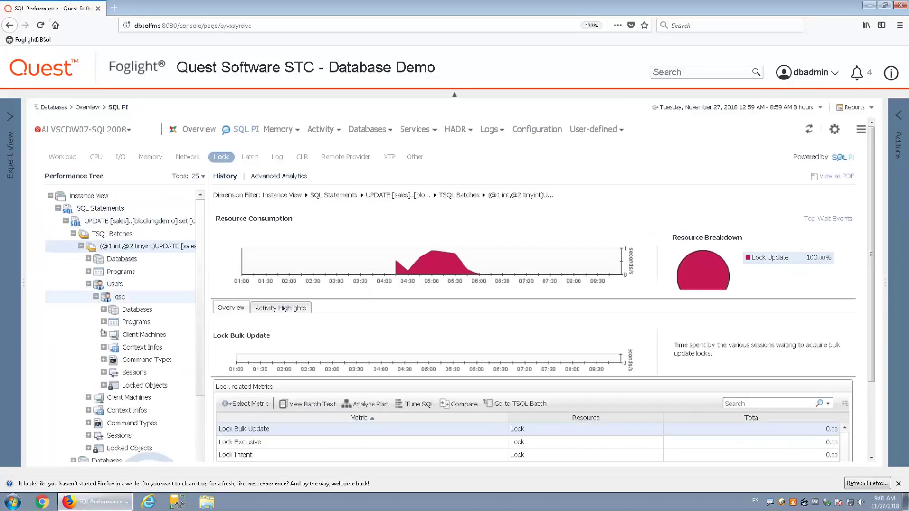
click(103, 334)
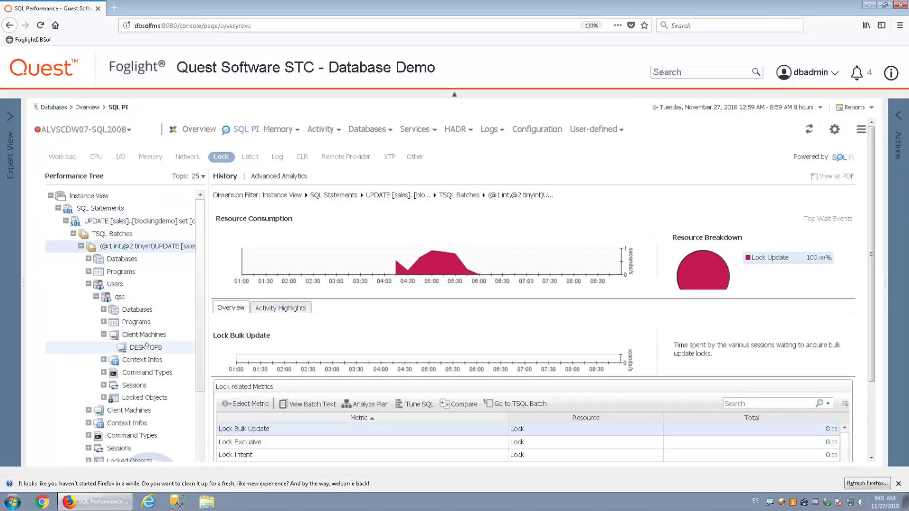
Step: Switch to the Workload overview and compare its activity with the same time range on the day before
click(65, 157)
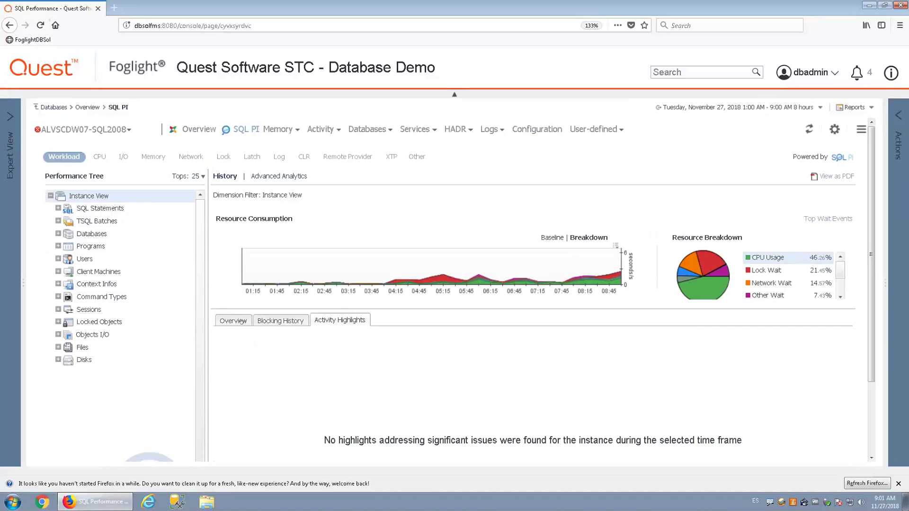
click(242, 321)
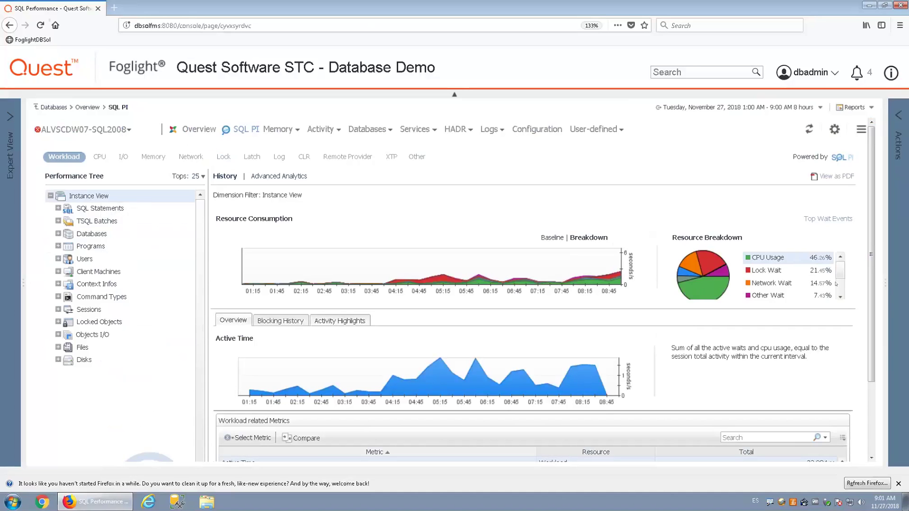
click(870, 418)
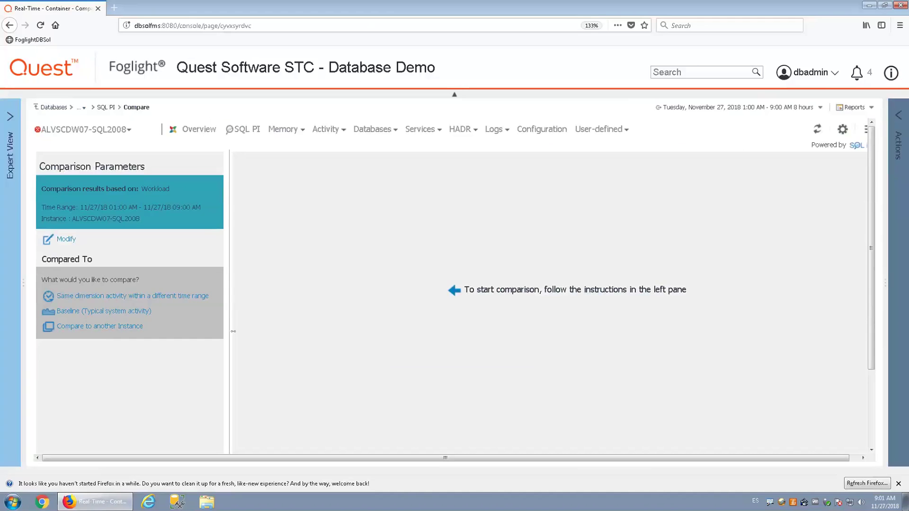
click(114, 298)
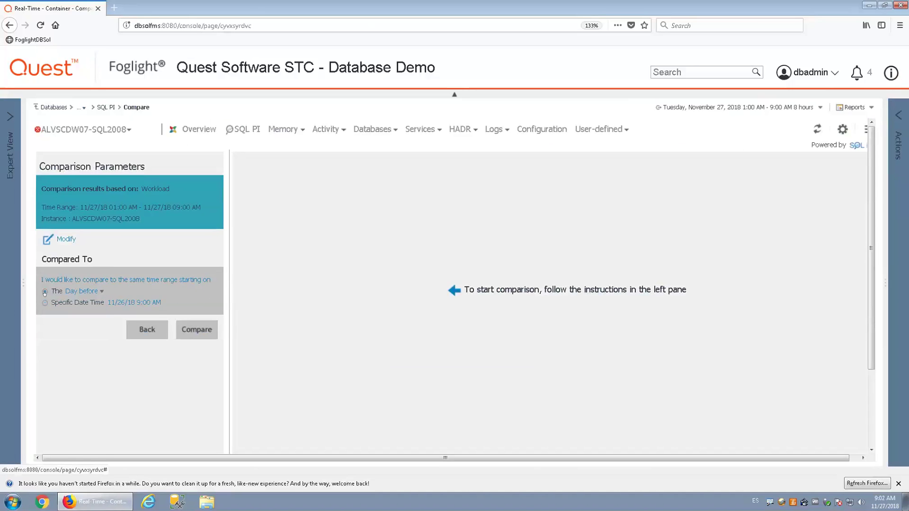
click(196, 330)
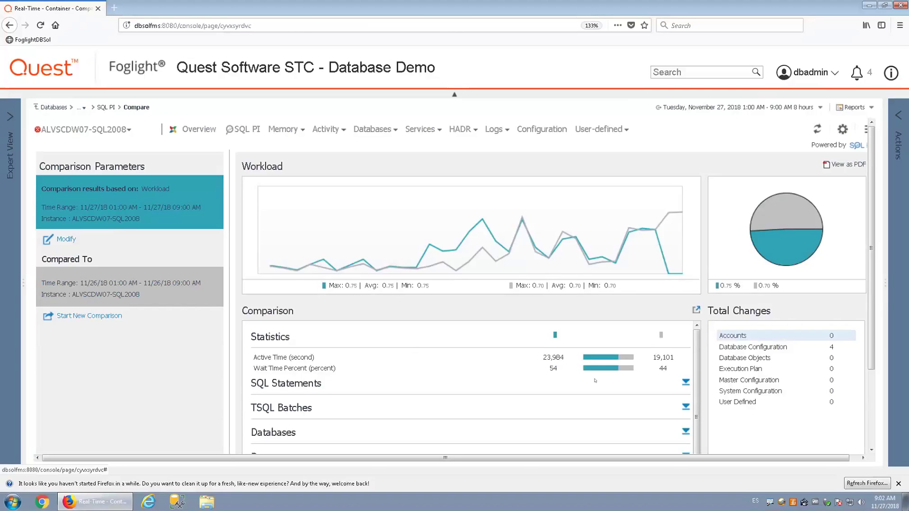
Step: Expand the SQL Statements section of the workload comparison and review the active time, response time and executions of each statement
click(685, 381)
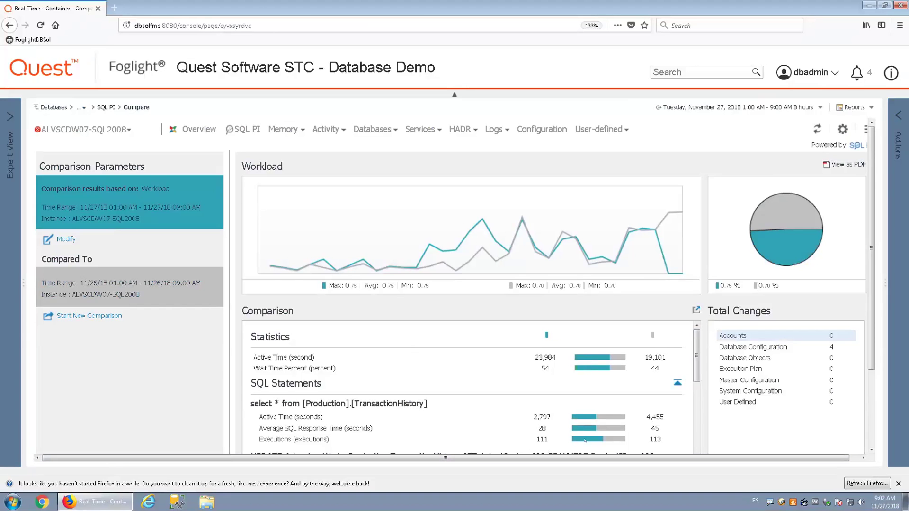
scroll(698, 432, down, 5)
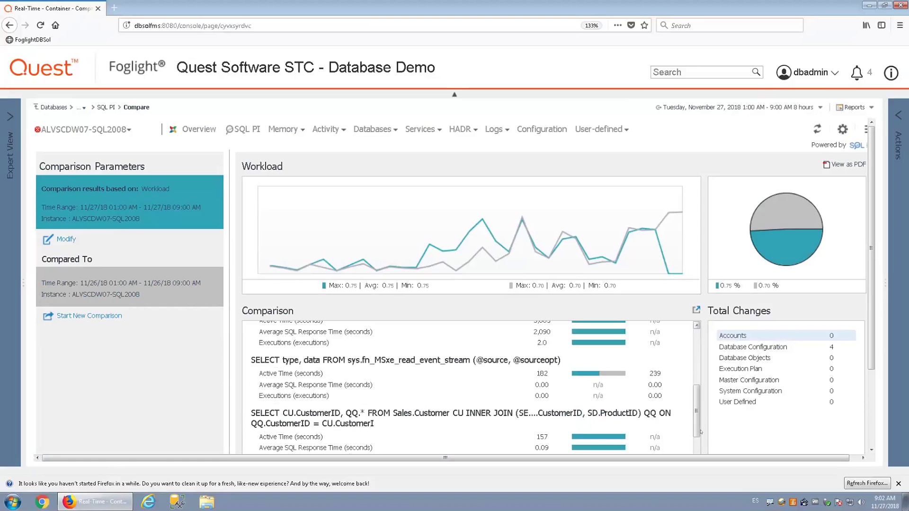
scroll(695, 431, down, 3)
scroll(699, 447, up, 5)
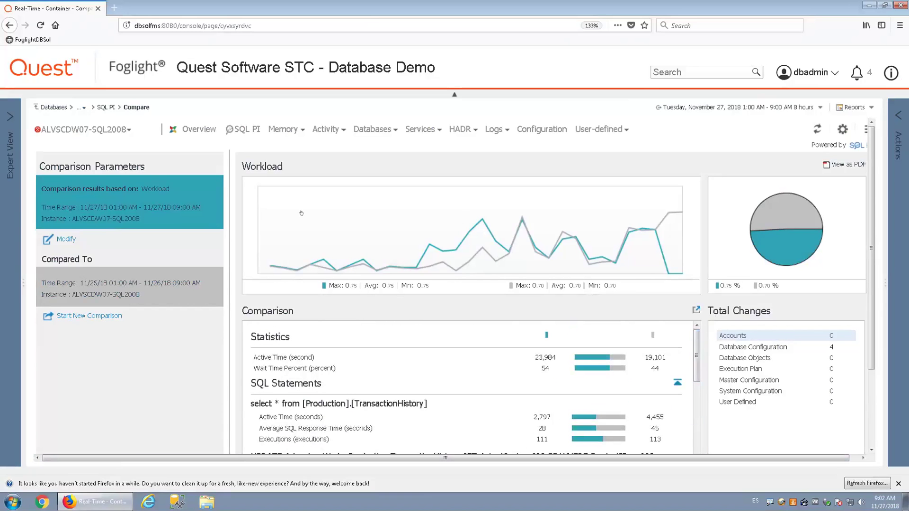
Step: Start a new workload comparison to view the available comparison types, and return to the SQL PI overview
click(88, 316)
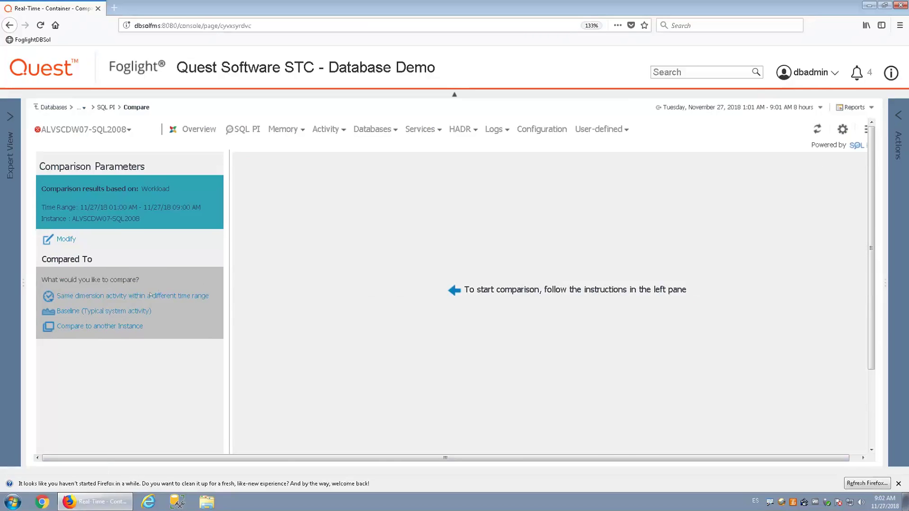
click(116, 317)
click(106, 108)
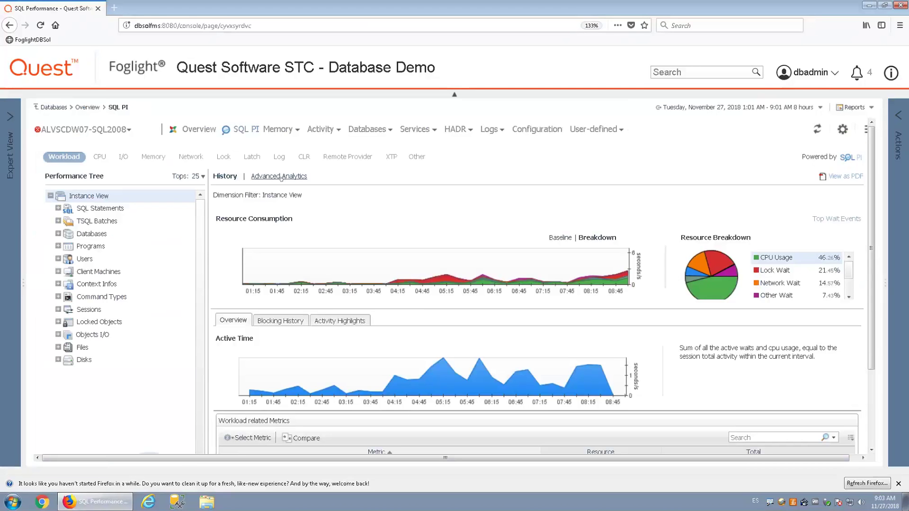
Step: Switch SQL PI to Advanced Analytics and expand the Objects Experiencing Lock Waits advisory
click(281, 177)
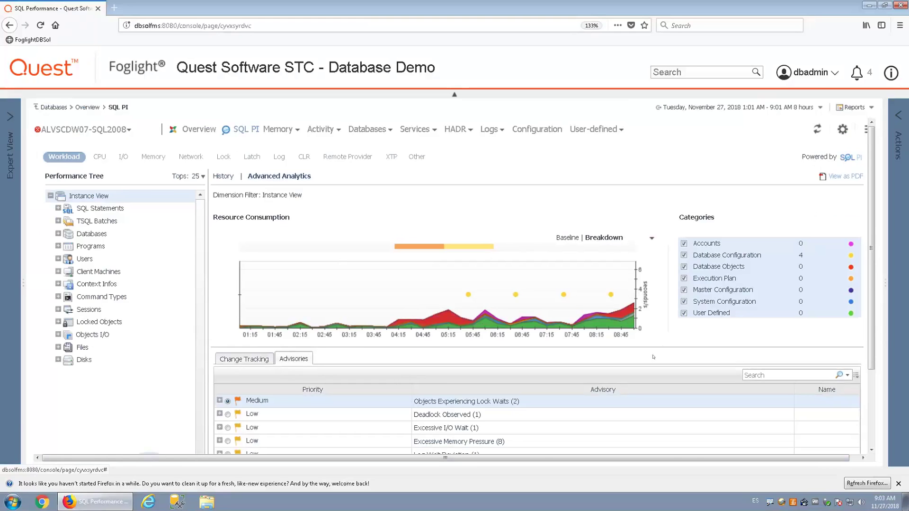
scroll(872, 441, down, 2)
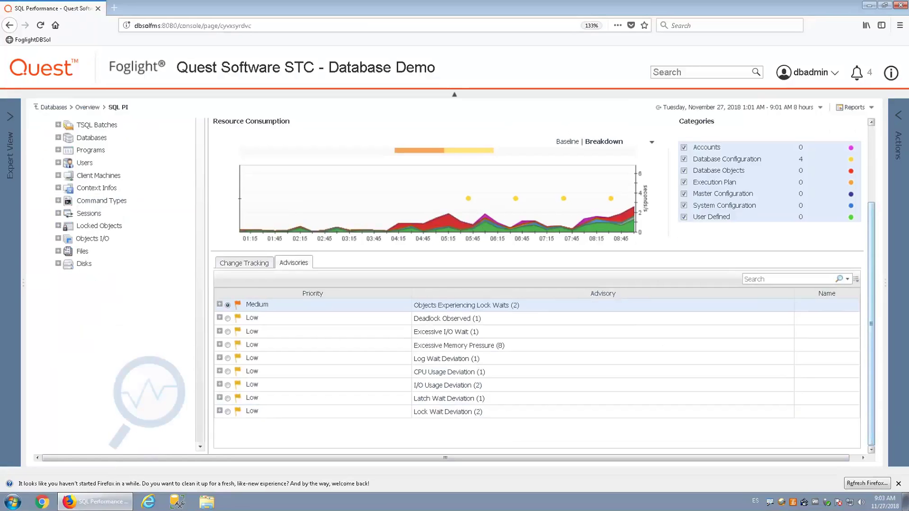
mouse_move(453, 35)
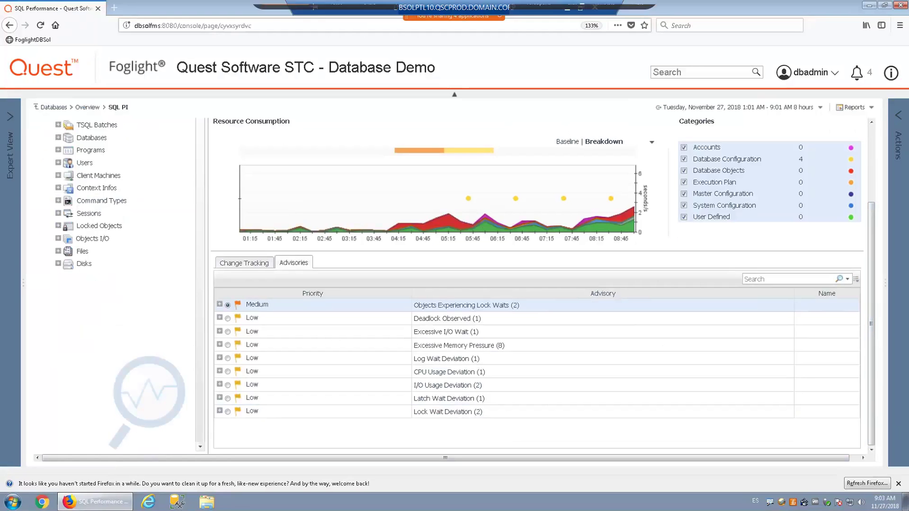
click(220, 305)
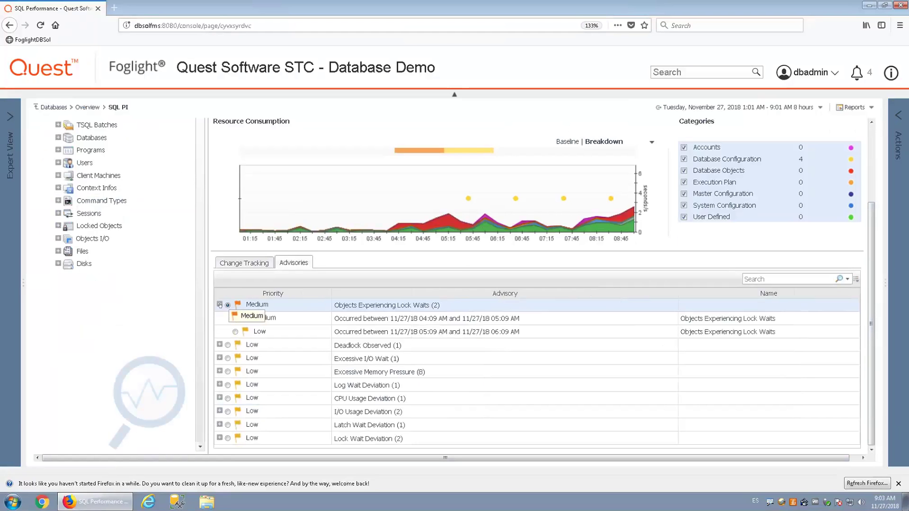
Step: Open the lock waits advisory for 11/27/18 04:09 AM to 05:09 AM and review its locked objects, key metrics and recommendations
click(445, 319)
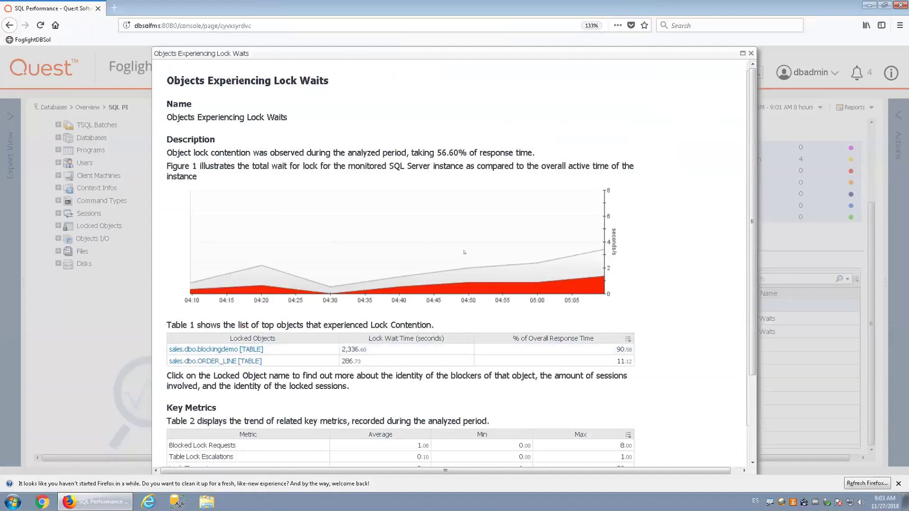
scroll(485, 241, down, 5)
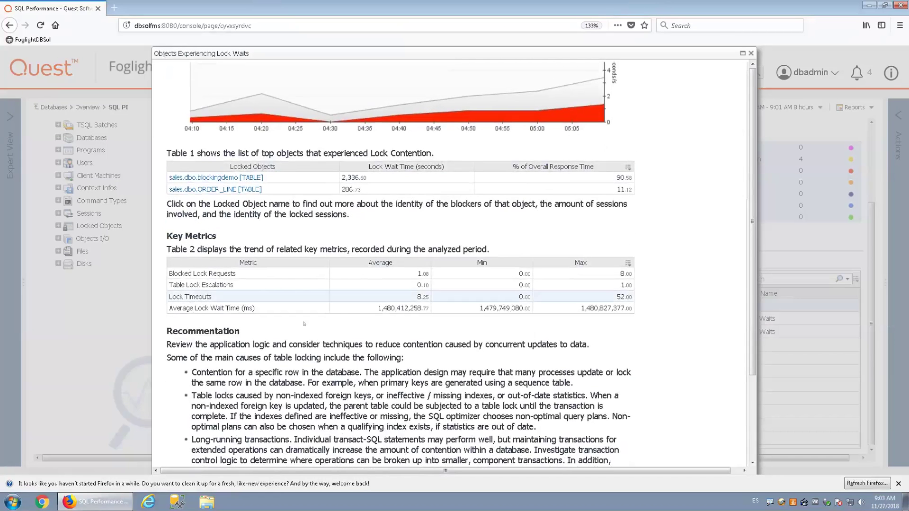
scroll(321, 337, down, 1)
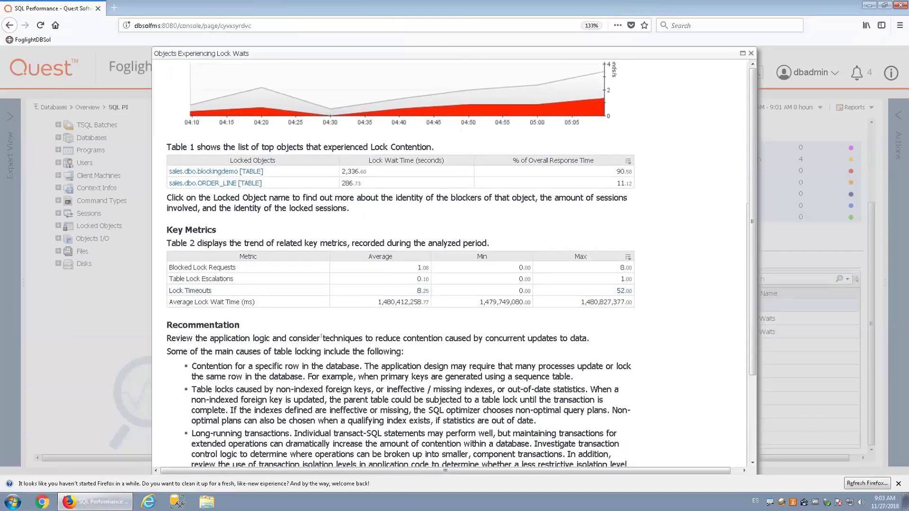
scroll(378, 322, down, 1)
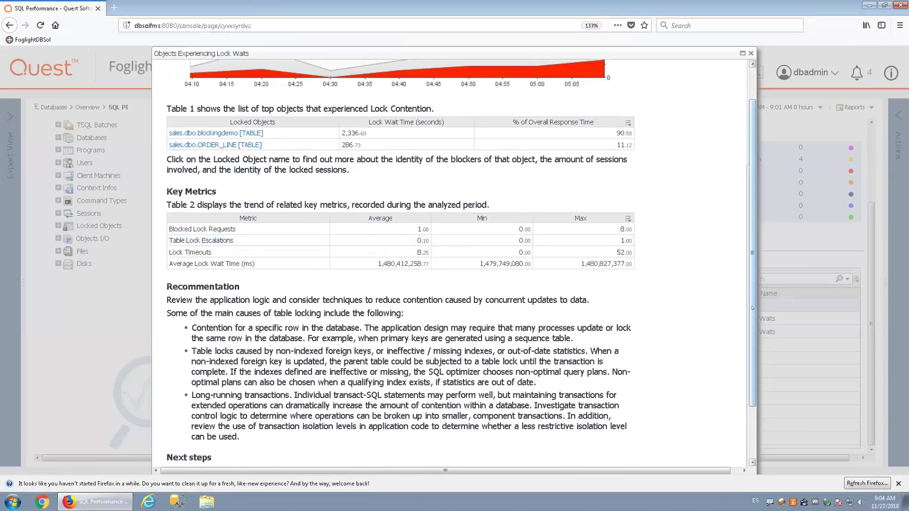
scroll(345, 392, down, 2)
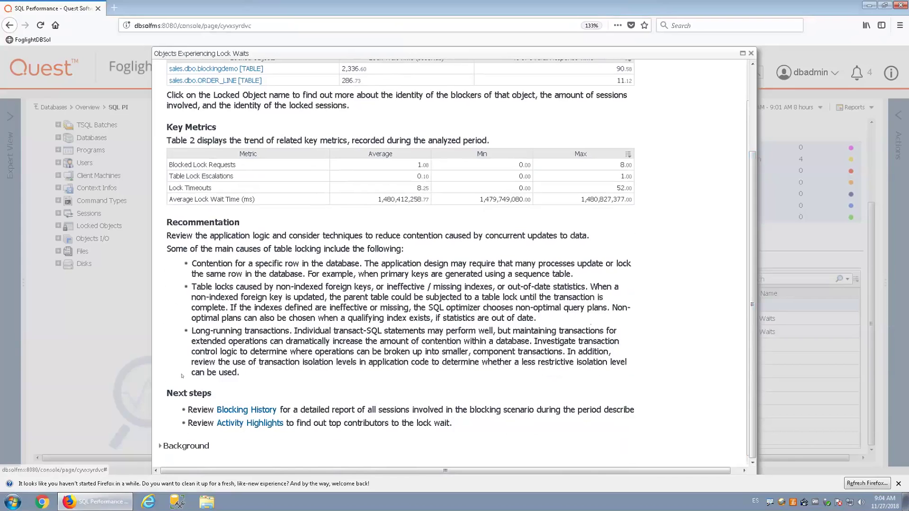
Step: Expand the advisory's Background section, read through to the Additional Reading links, and close the report
click(160, 446)
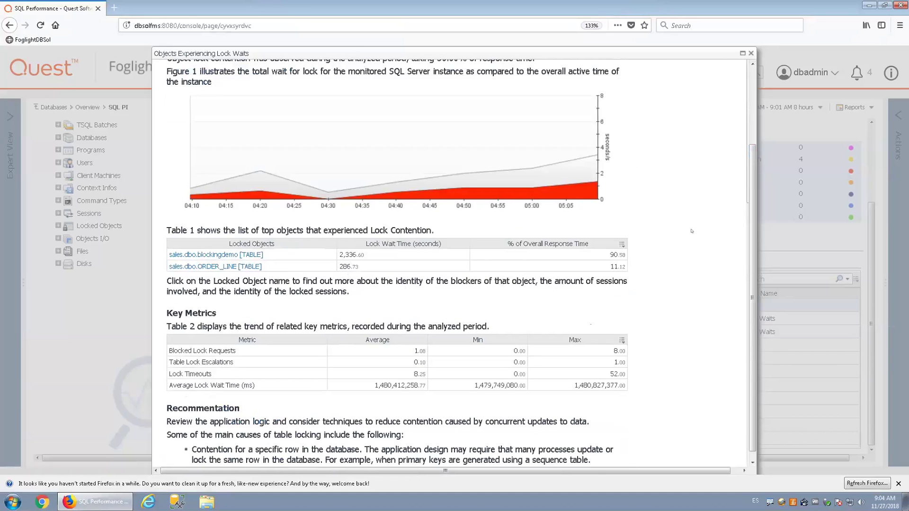
scroll(683, 240, down, 7)
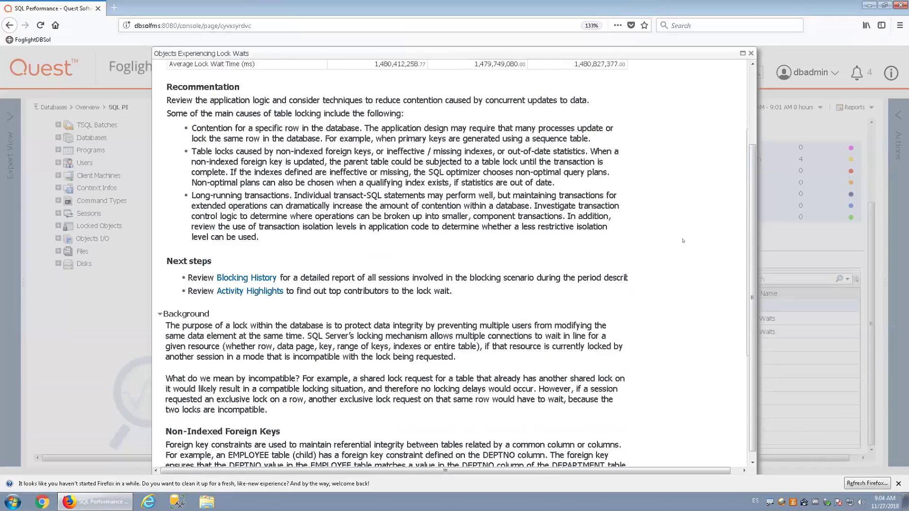
scroll(683, 241, down, 5)
scroll(682, 241, up, 1)
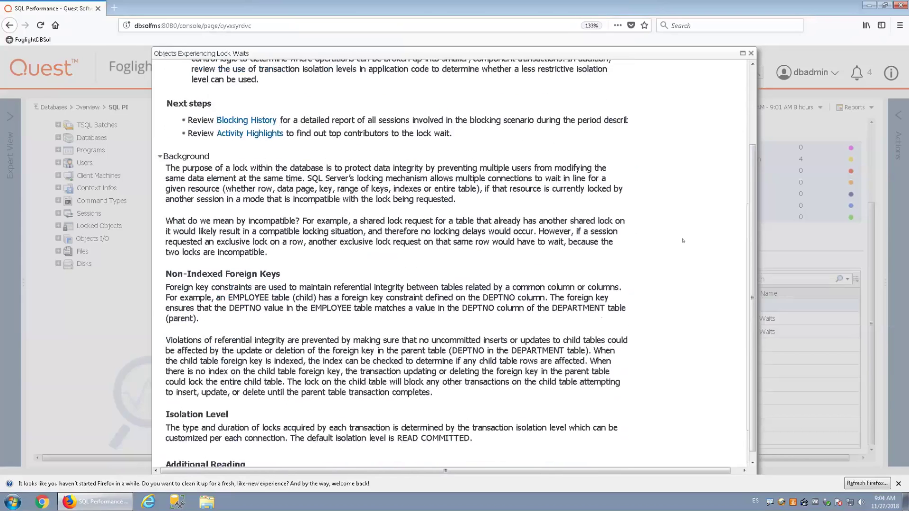
scroll(682, 240, down, 1)
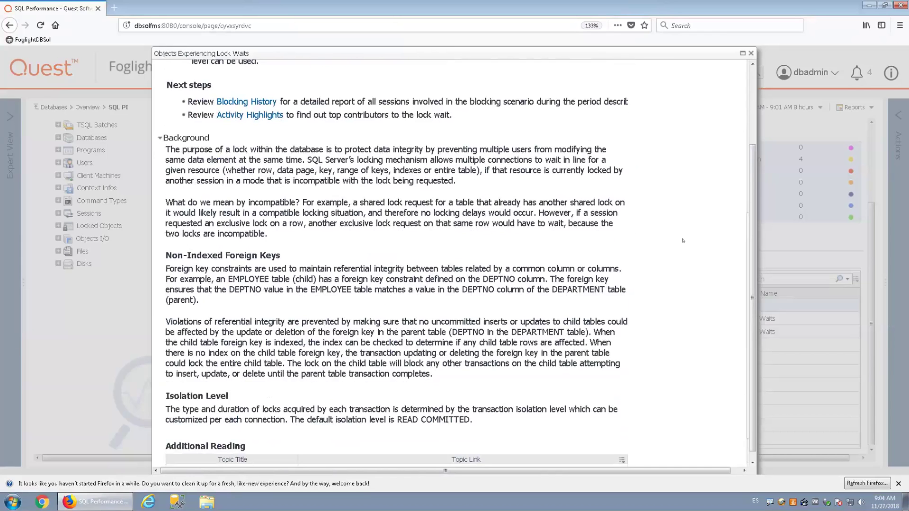
scroll(682, 241, down, 1)
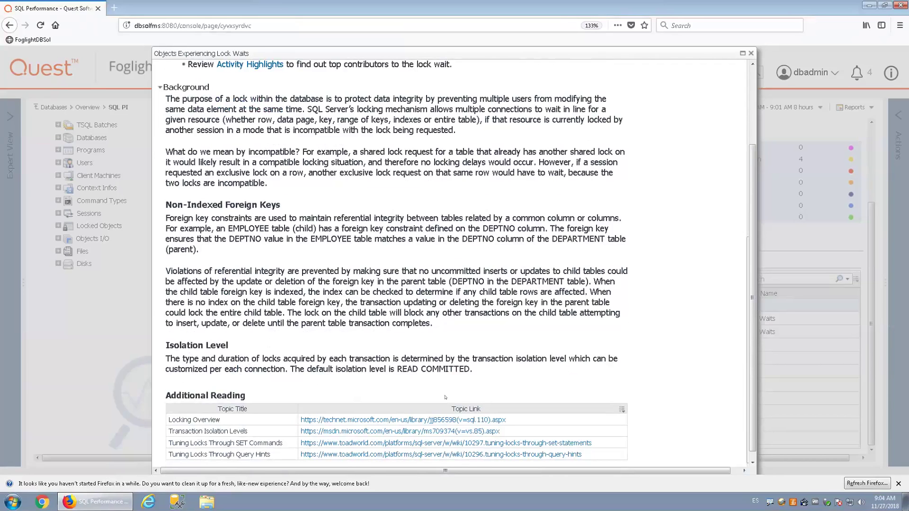
click(751, 54)
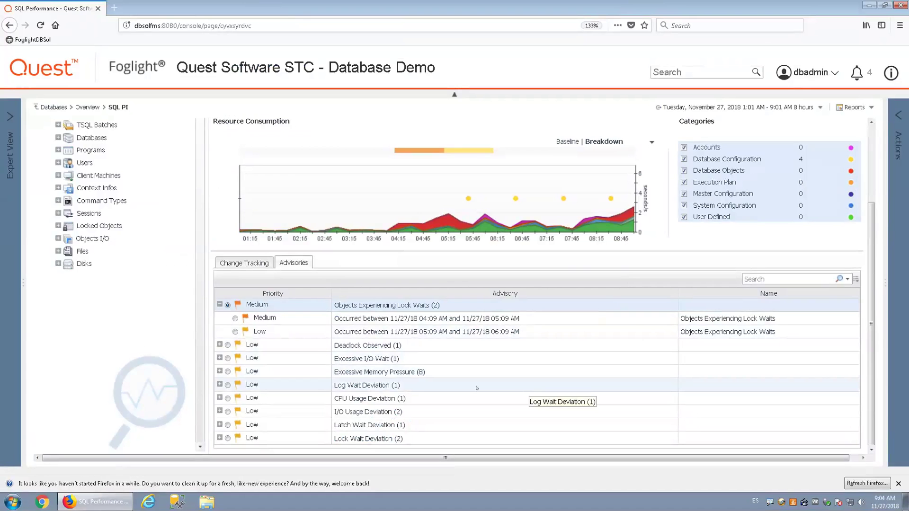
Step: Expand the Excessive Memory Pressure advisory, view the report for 12:09 AM to 01:09 AM, and close it
click(220, 371)
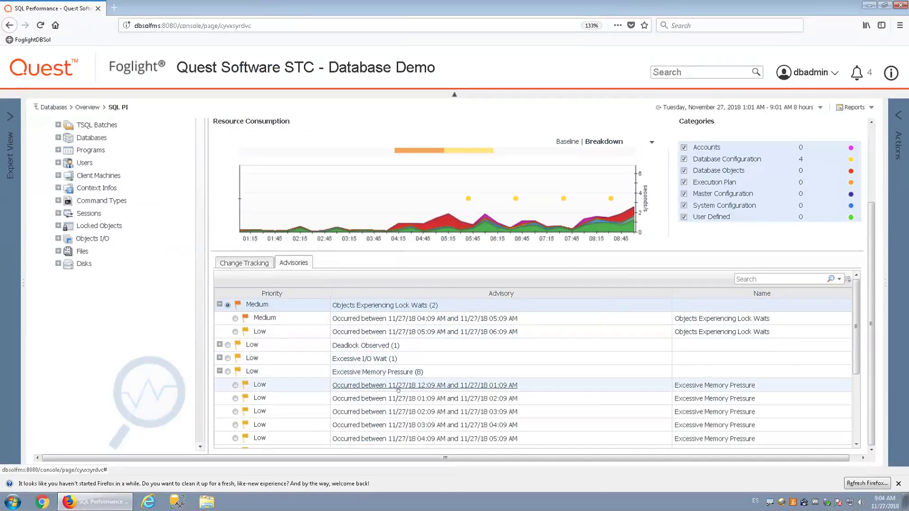
click(398, 385)
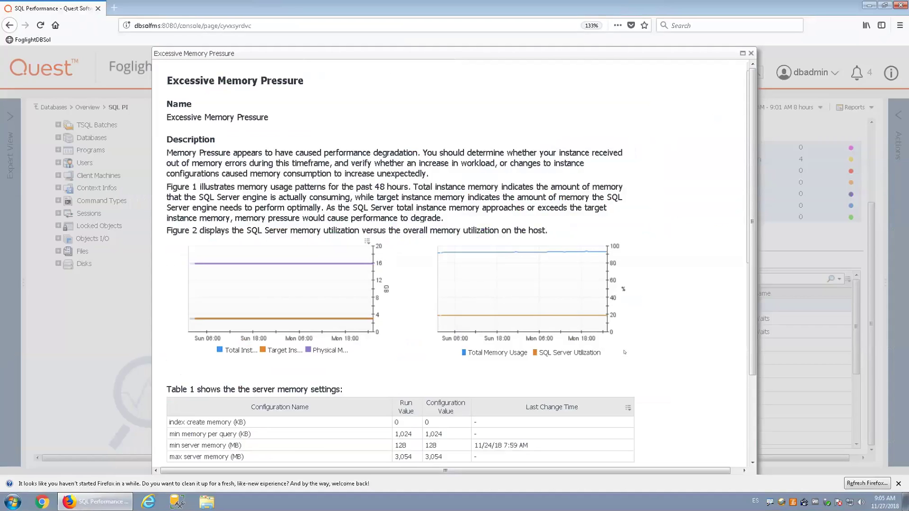
click(750, 53)
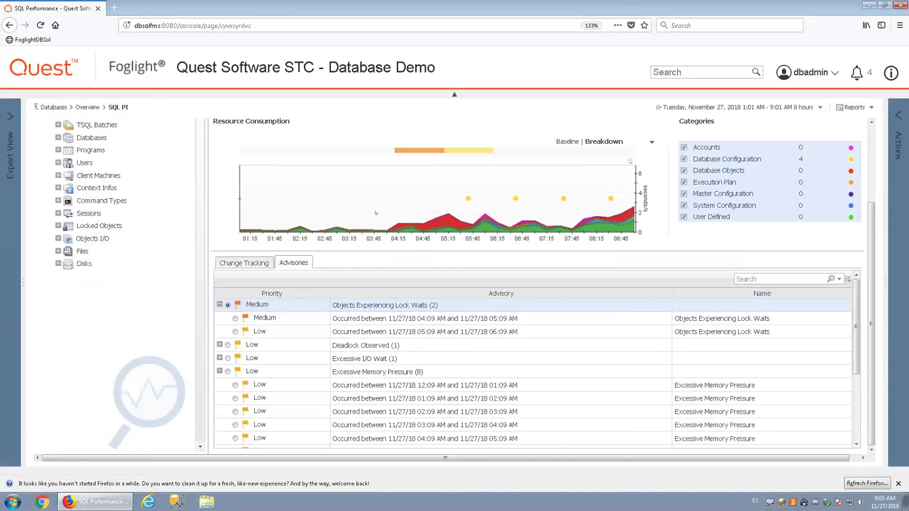
Step: Show the Change Tracking list and extend the time range to the last 24 hours
scroll(391, 260, up, 3)
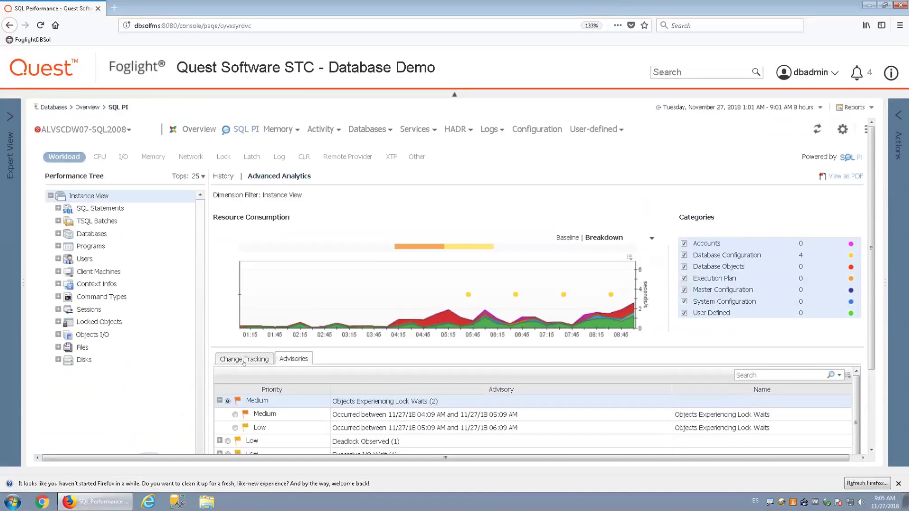
click(244, 359)
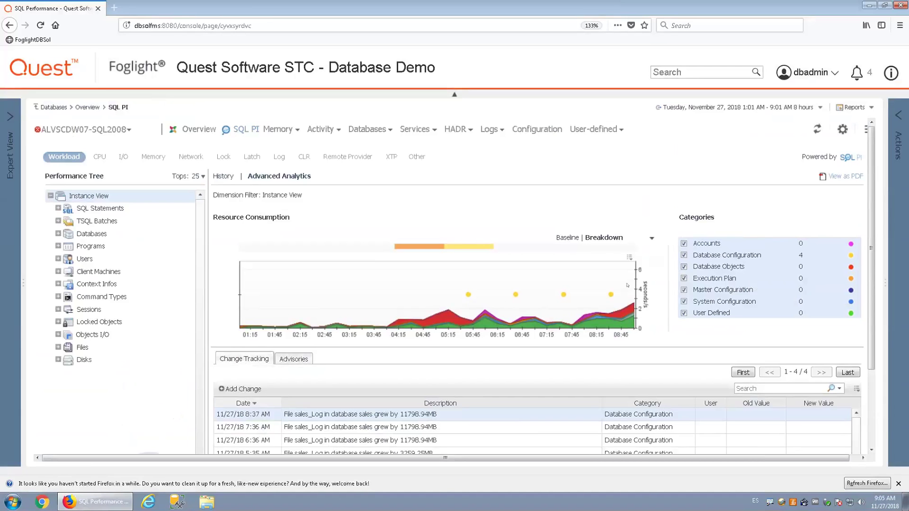
click(820, 108)
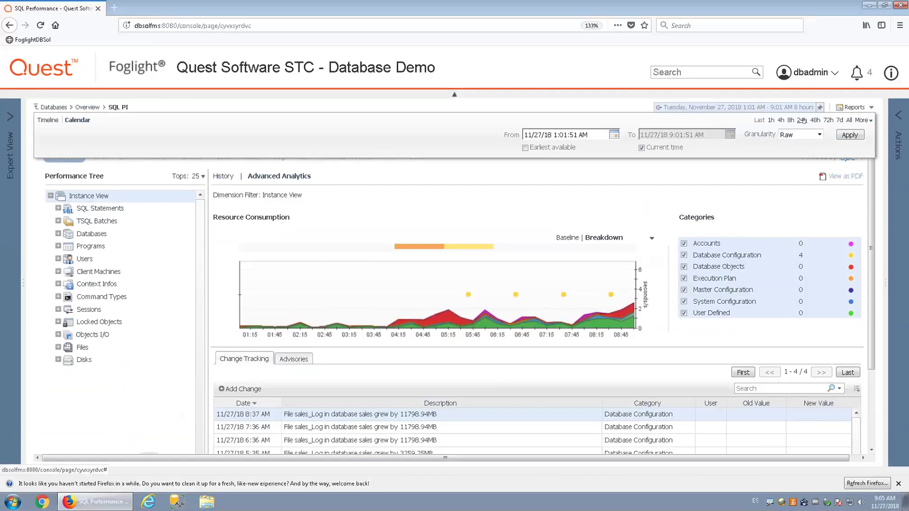
click(801, 120)
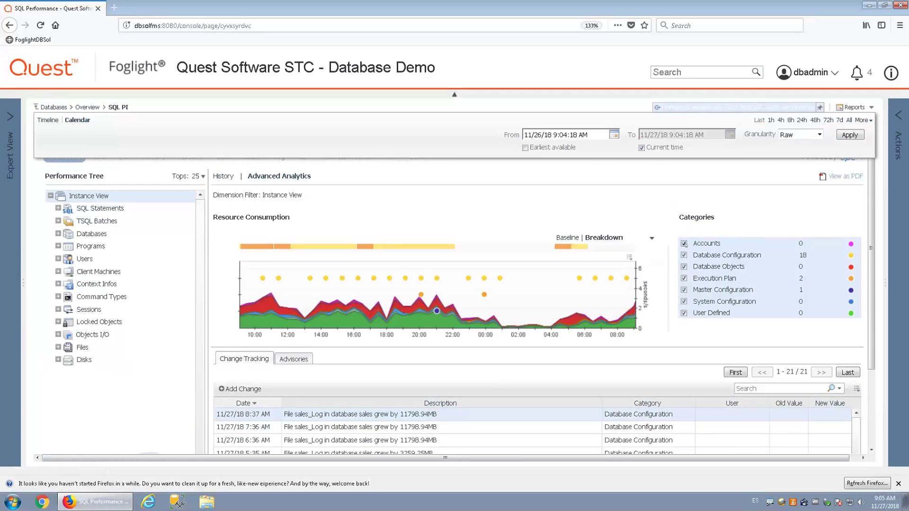
Step: Filter the tracked changes so that only the Execution Plan category remains selected
click(683, 243)
click(683, 255)
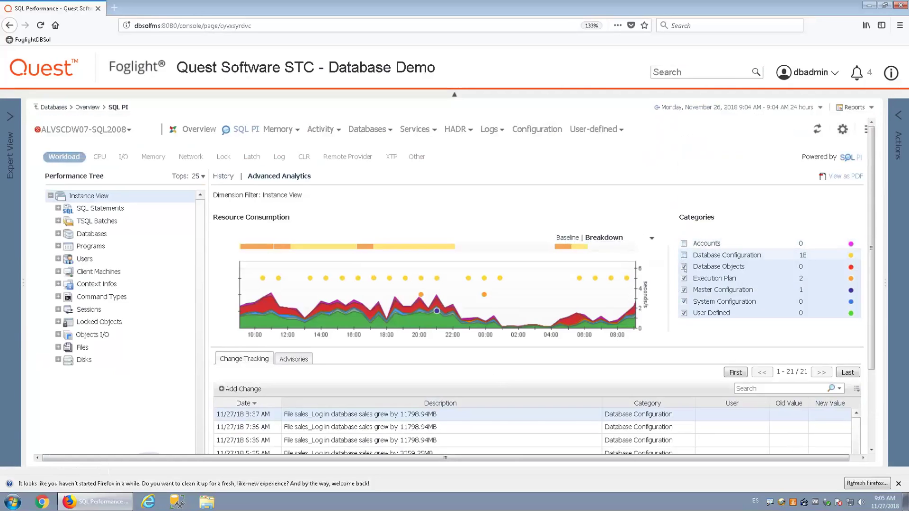
click(684, 266)
click(684, 290)
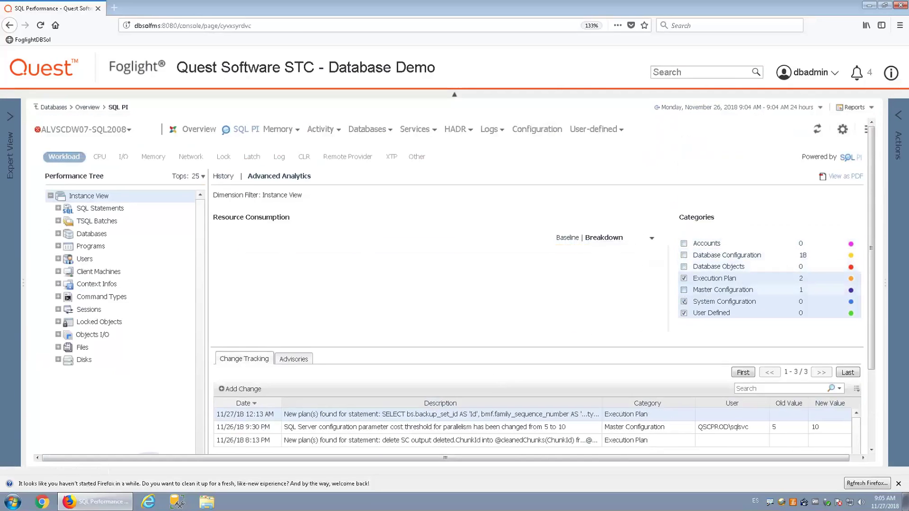
click(684, 301)
click(683, 313)
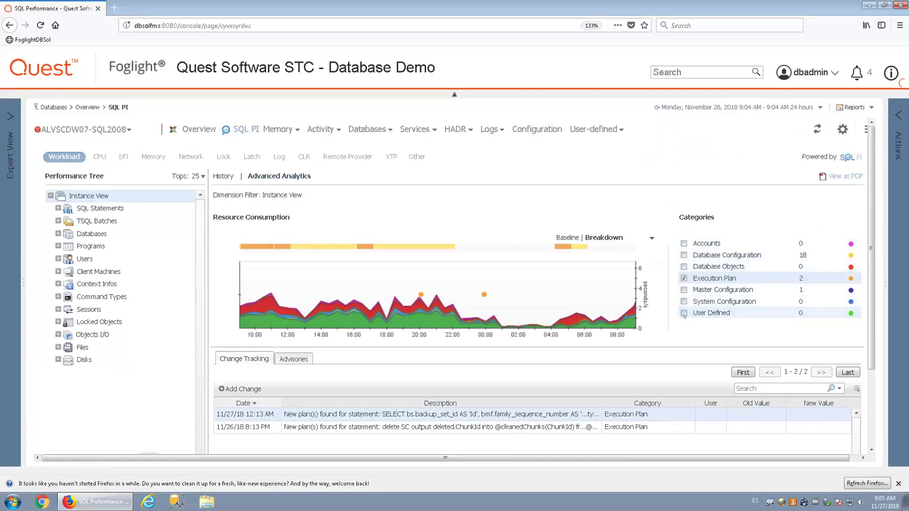
Step: Analyze the new plan for the SELECT bs.backup_set_id statement by operator and object, and examine the backupmediafamily primary key's fragmentation
click(476, 417)
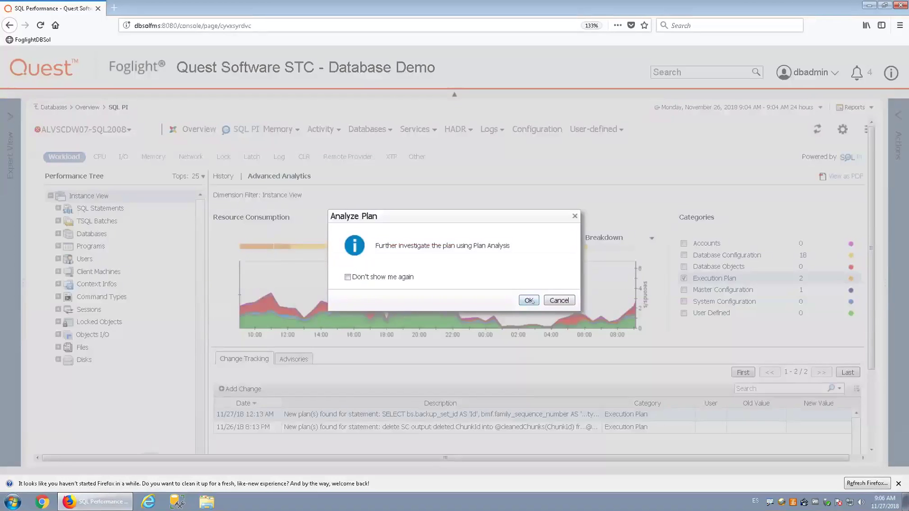
click(528, 301)
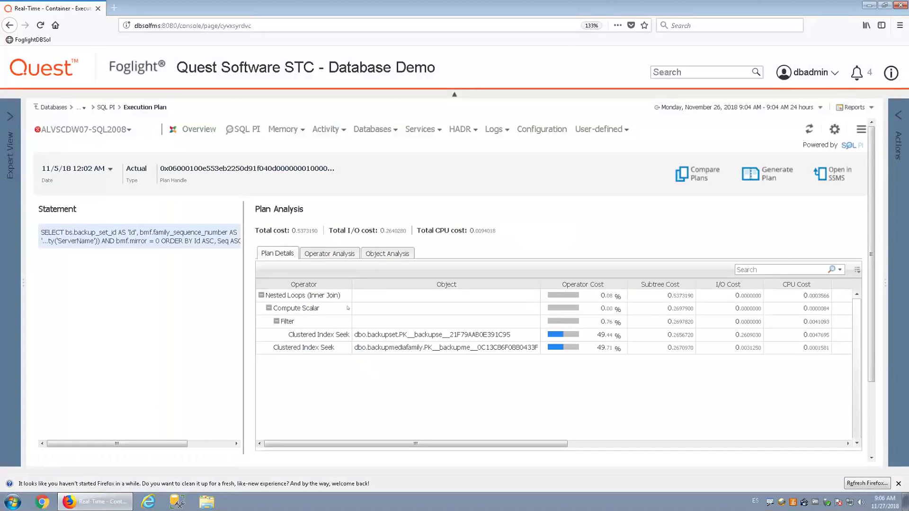
click(347, 256)
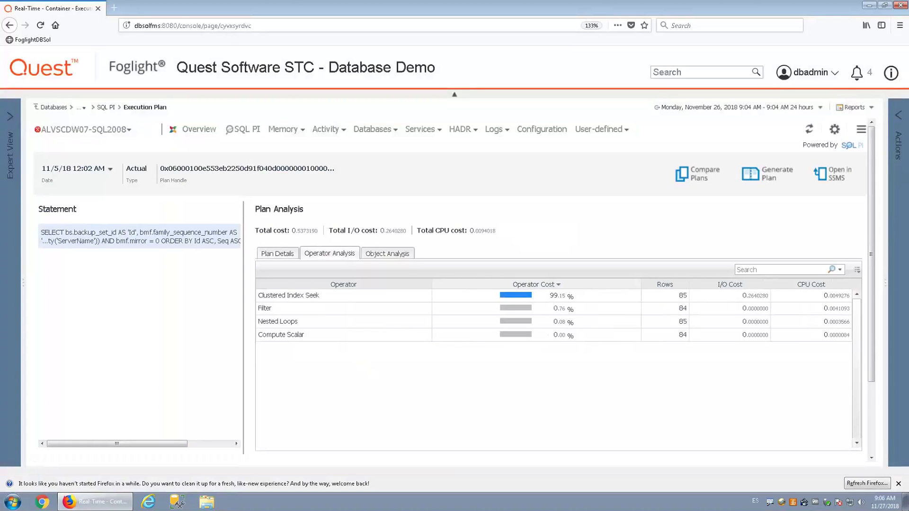
click(396, 254)
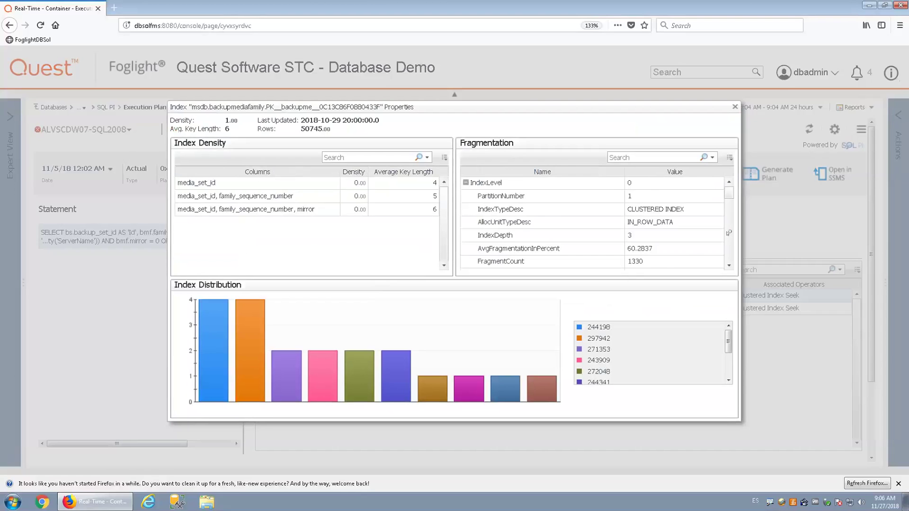
scroll(726, 234, down, 3)
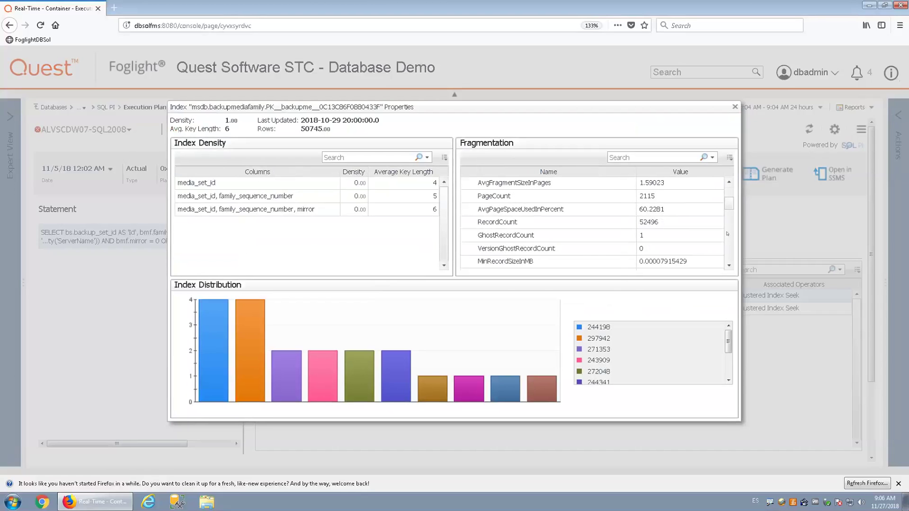
Step: Finish reviewing the primary key's fragmentation properties, and compare the statement's 11/5/18 12:02 AM and 10/4/18 12:03 AM execution plans
scroll(728, 237, down, 3)
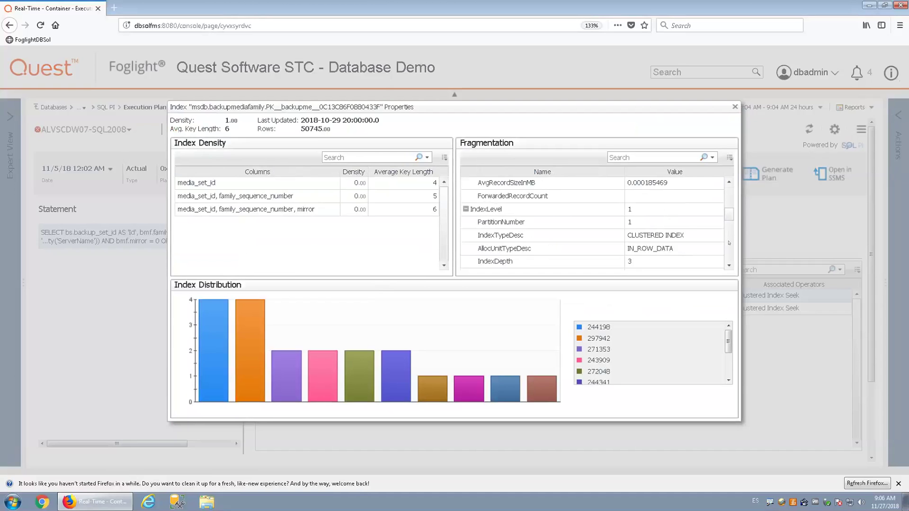
scroll(728, 222, down, 3)
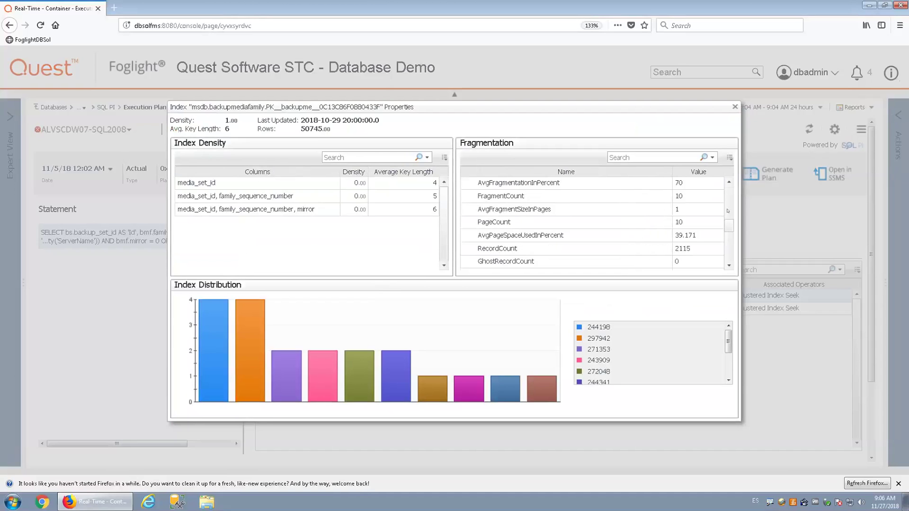
click(735, 108)
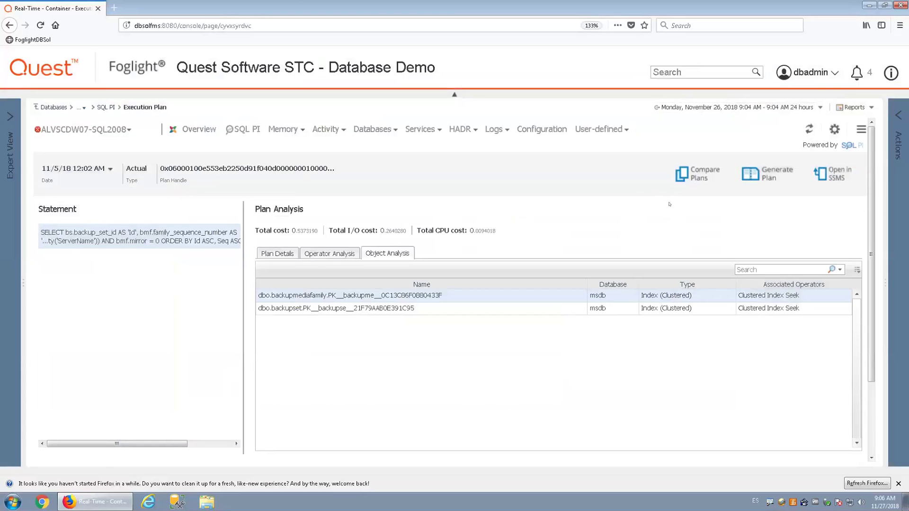
click(702, 173)
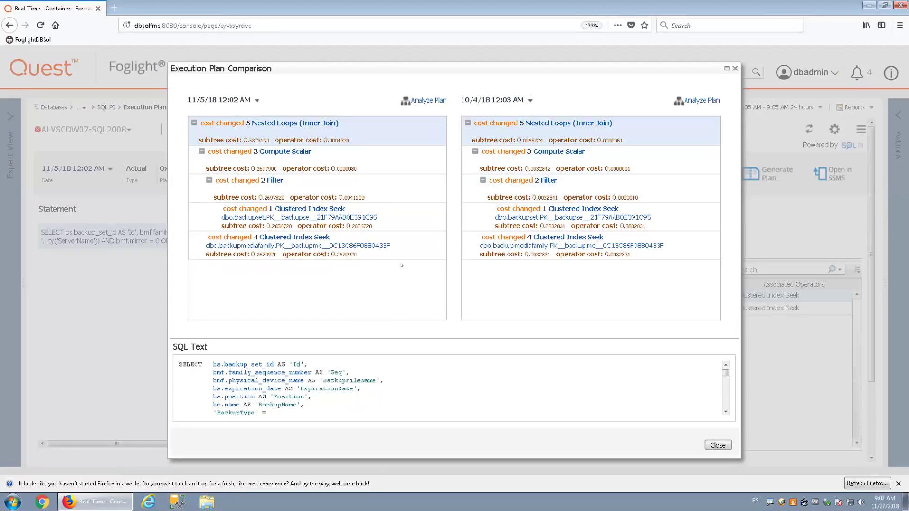
click(717, 444)
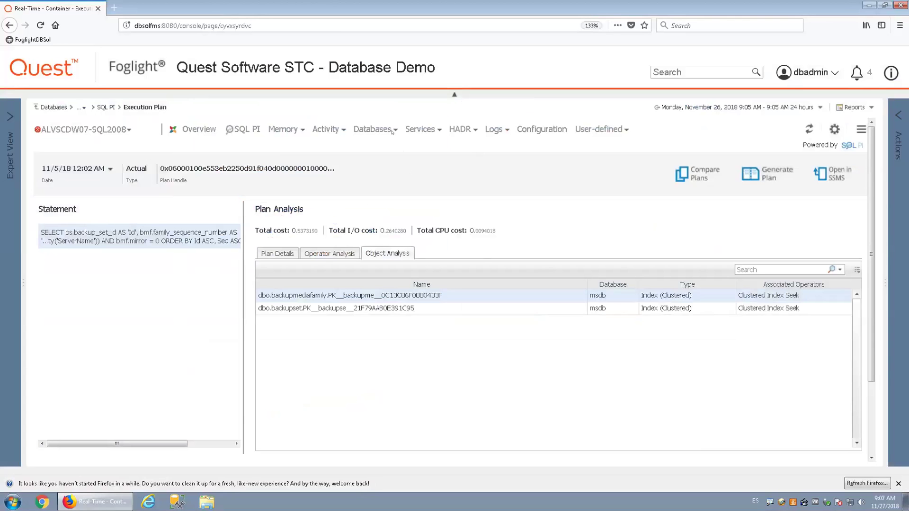
Step: Show the HADR Log Shipping view for ALVSCDW07-SQL2008 with its full table and Log Shipping Details in view
click(475, 131)
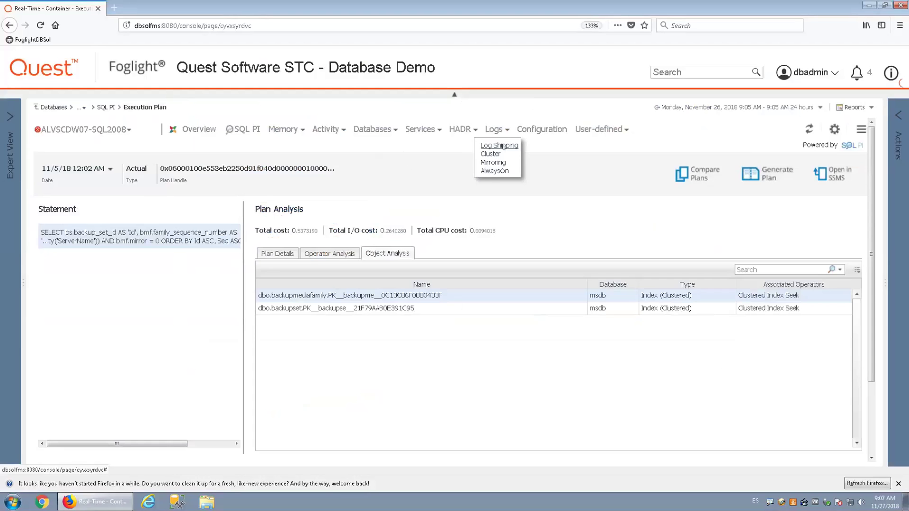
click(503, 147)
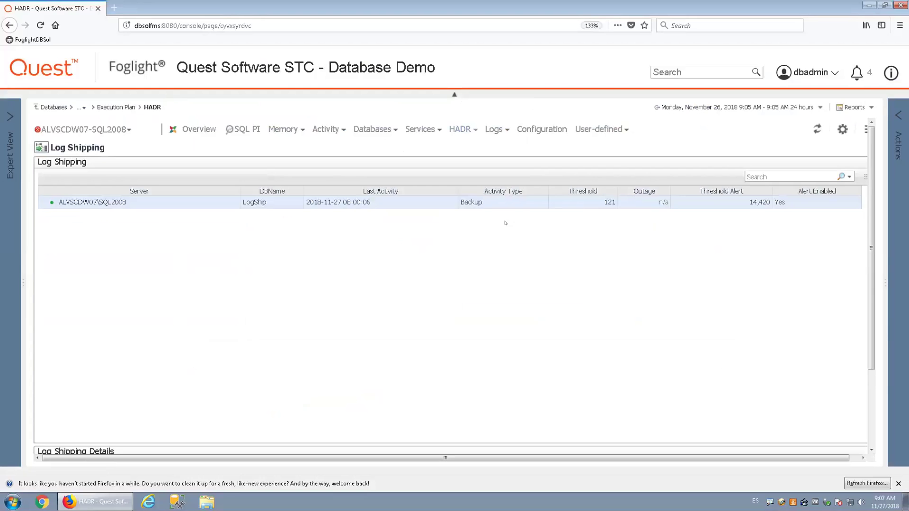
key(ctrl+minus)
key(ctrl+minus)
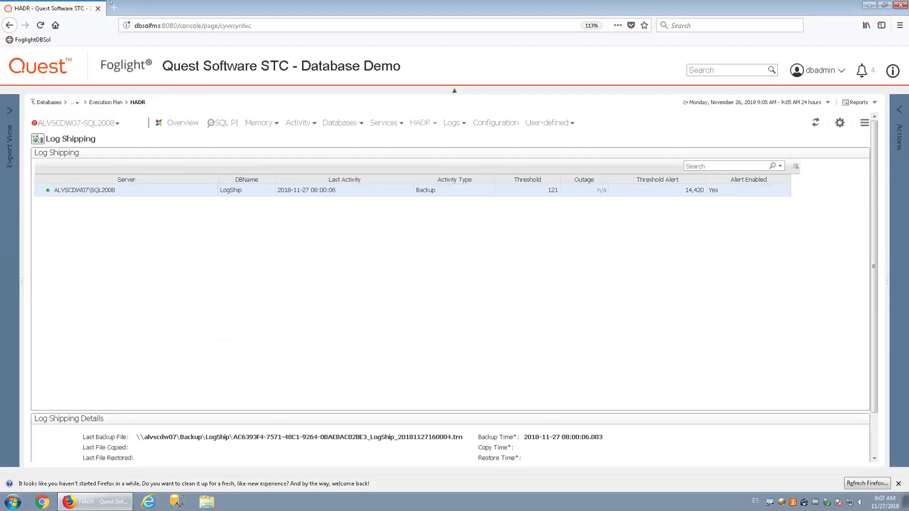
key(ctrl+plus)
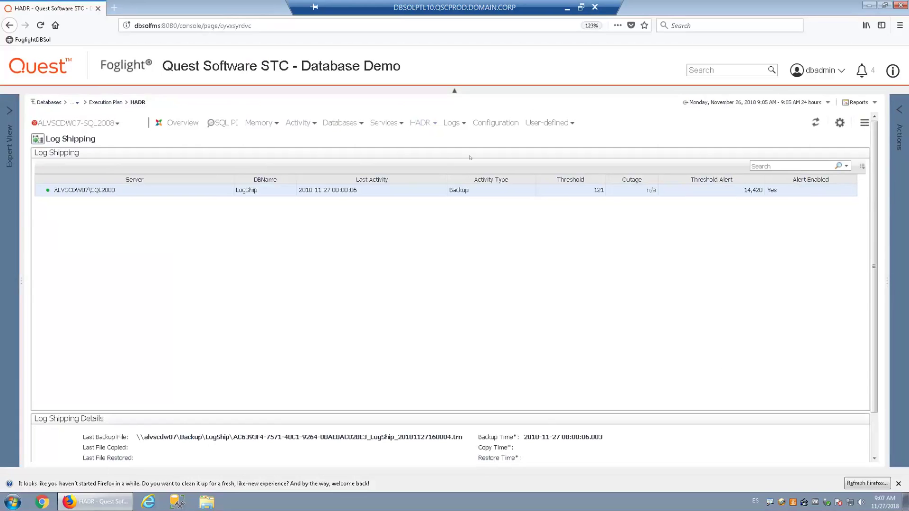
Step: View the office_space user-defined collection, and examine Tempdb usage by session
click(568, 125)
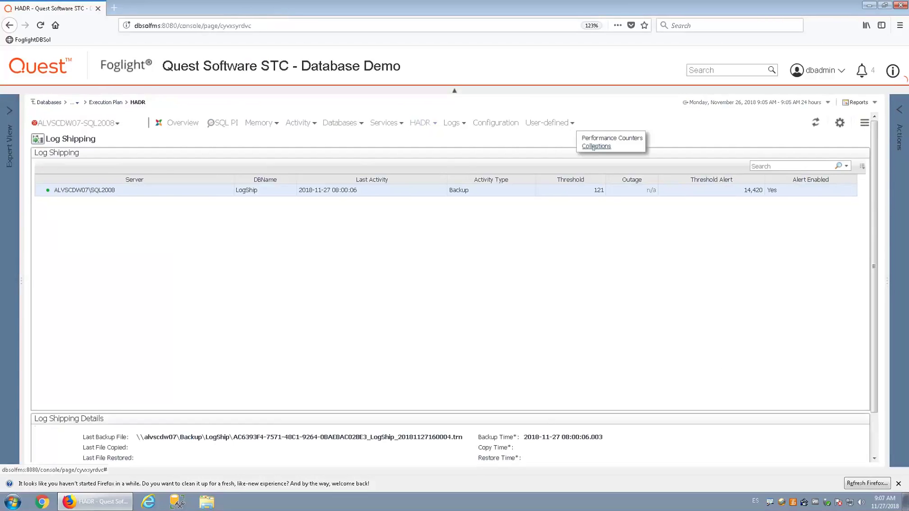
click(593, 147)
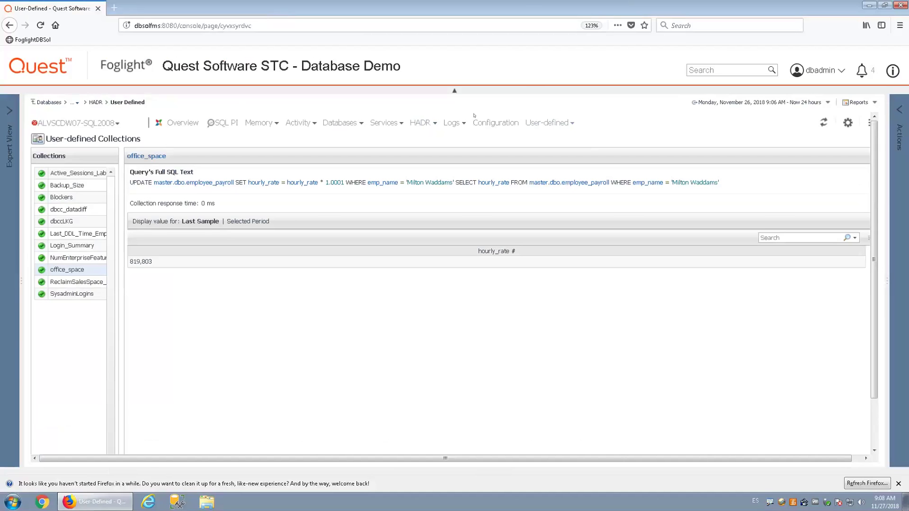
click(351, 124)
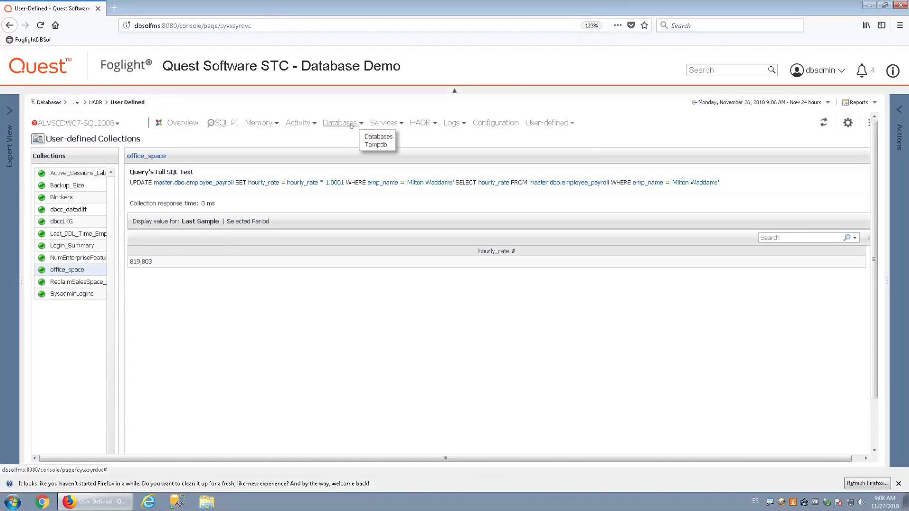
click(374, 145)
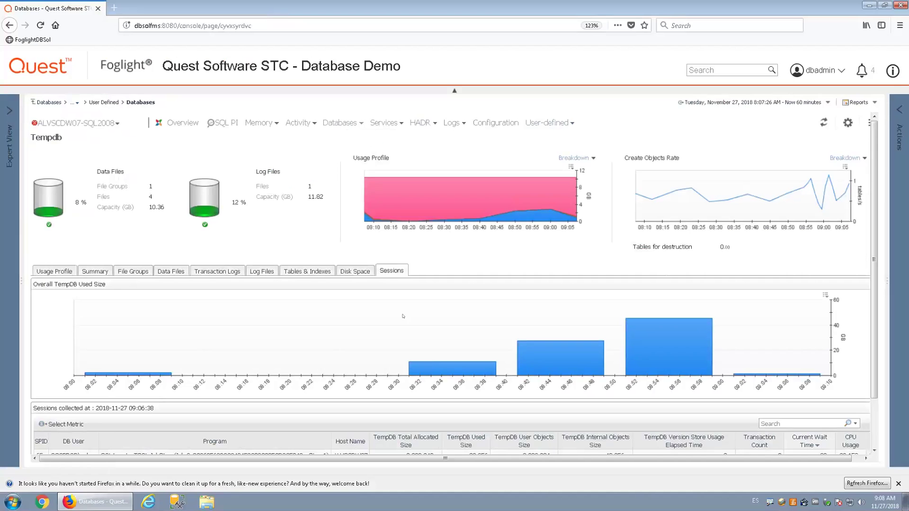
scroll(374, 339, down, 2)
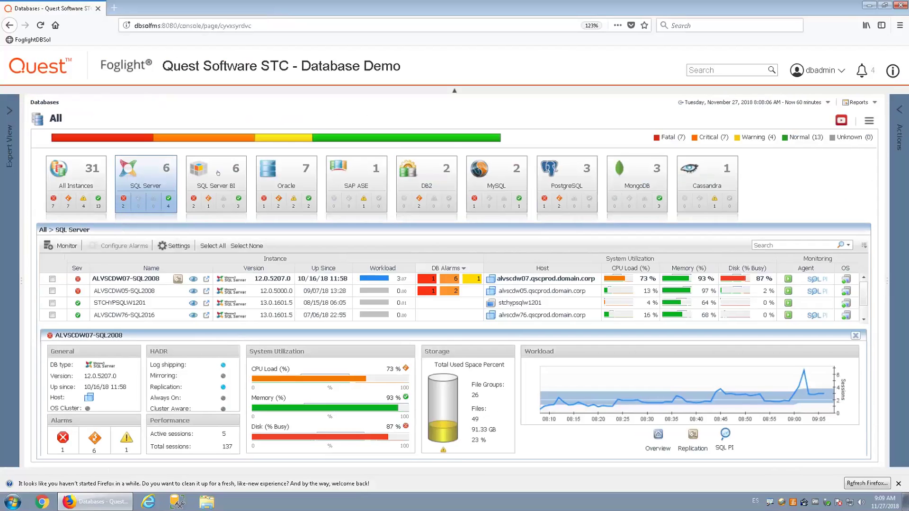
Step: View the monitored SQL Server BI instances and the Oracle instances, closing the leftover ALVSCDW07-SQL2008 details
click(217, 173)
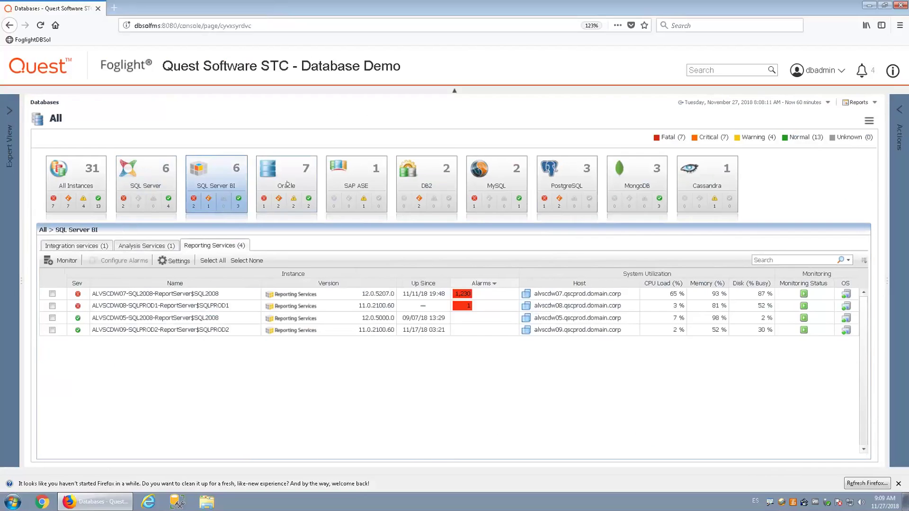
click(287, 183)
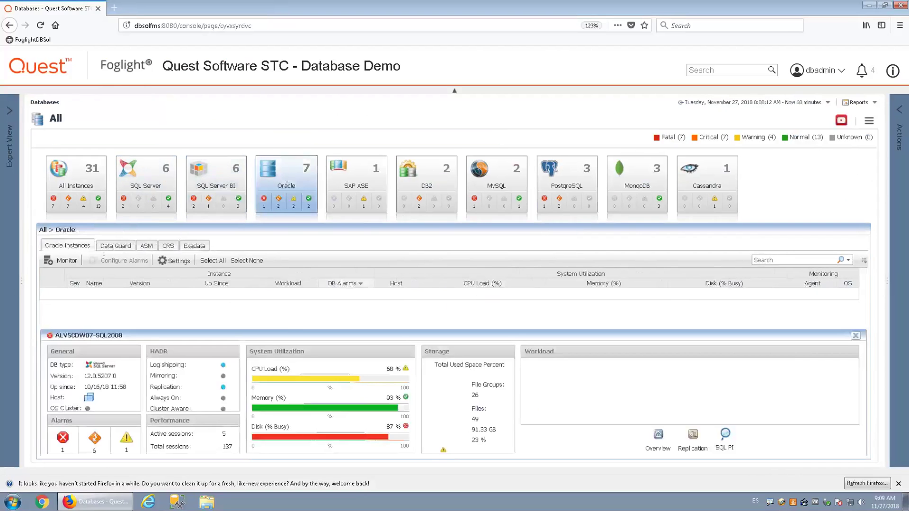
click(855, 336)
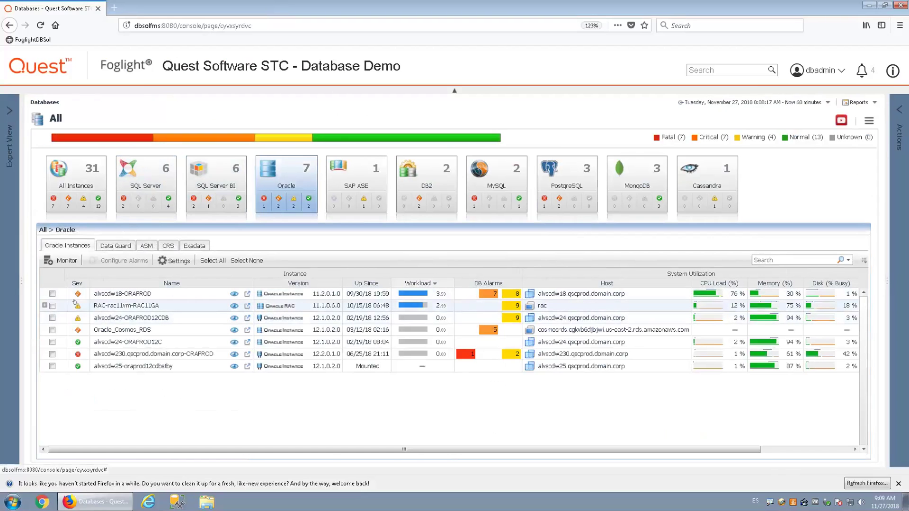
Step: Expand the RAC-rac11vm-RAC11GA cluster to list its individual nodes
click(44, 306)
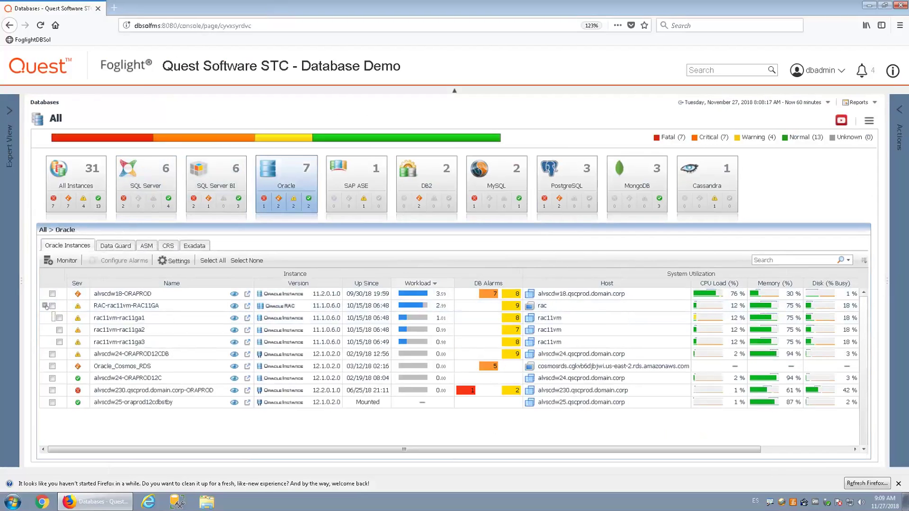
click(44, 306)
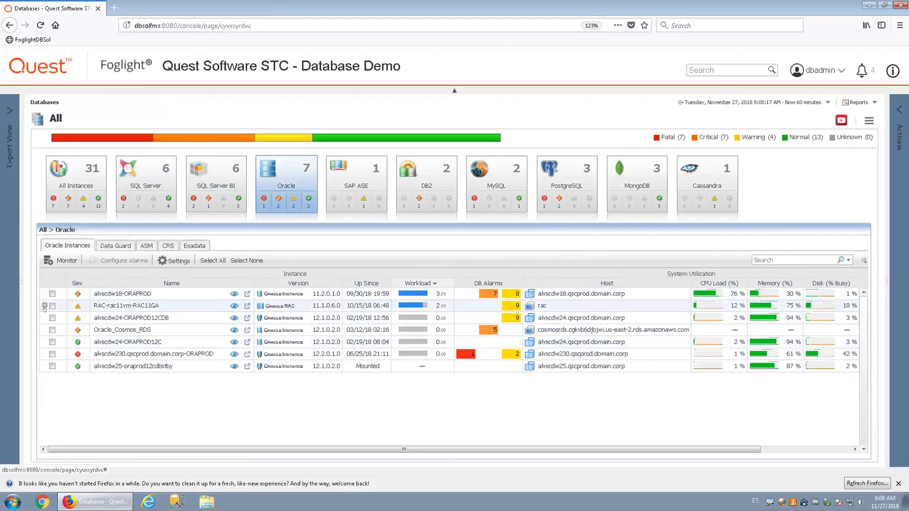
click(44, 306)
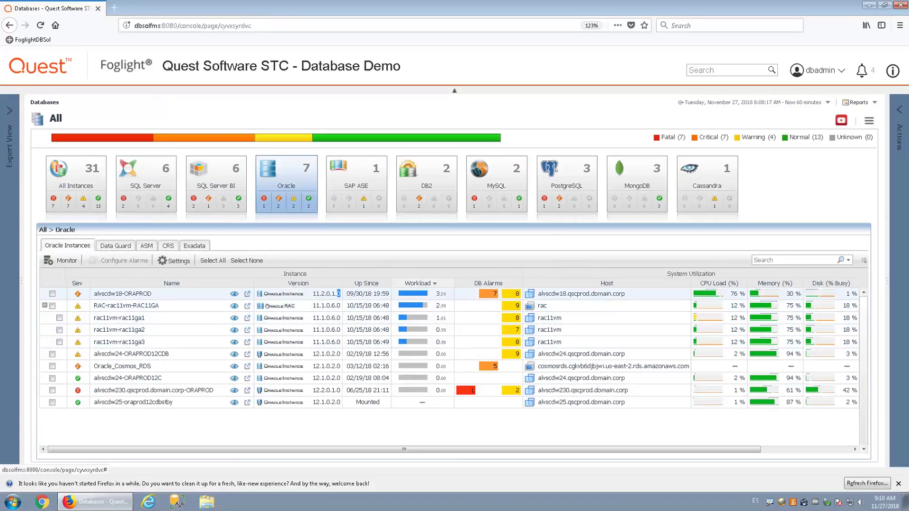
Step: View the overview of RAC node rac11vm-rac11ga2, and switch to the overview of the Oracle_Cosmos_RDS instance
click(247, 294)
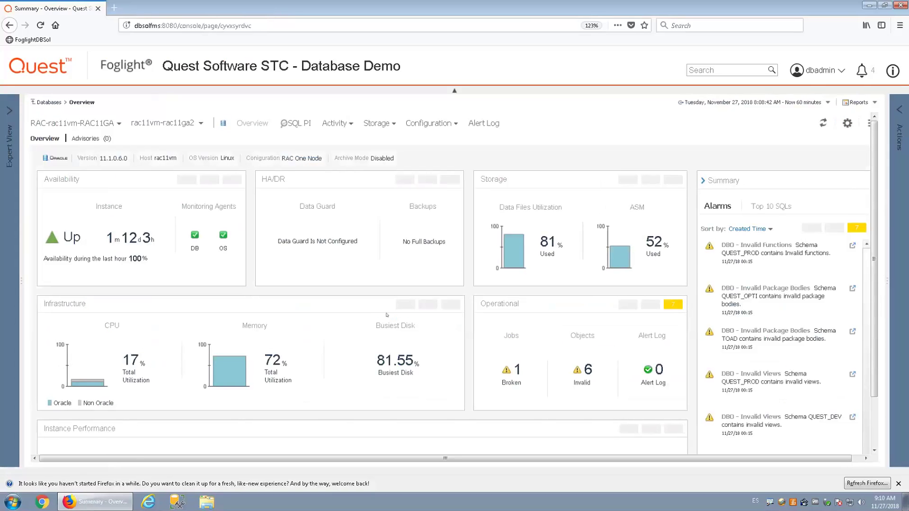
click(158, 123)
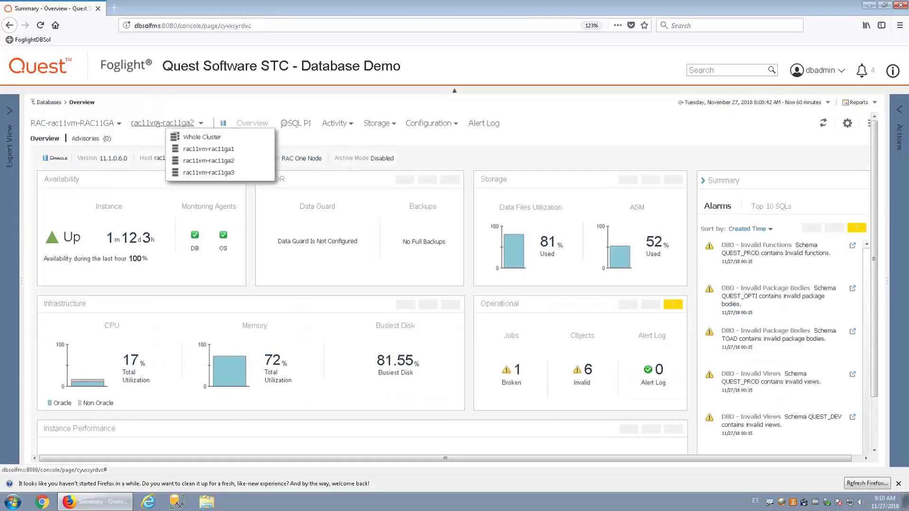
click(71, 123)
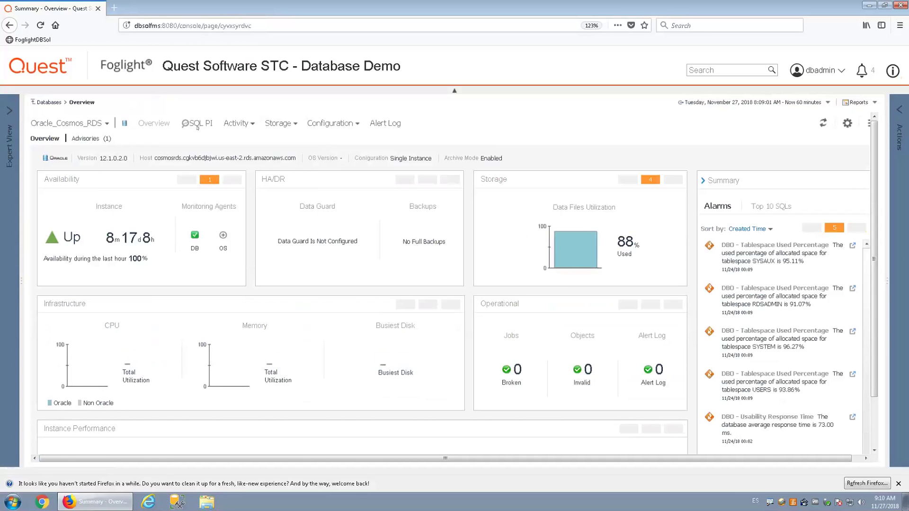
Step: Open SQL PI for the alvscdw18-ORAPROD instance and show its workload history for the last 4 hours
click(52, 104)
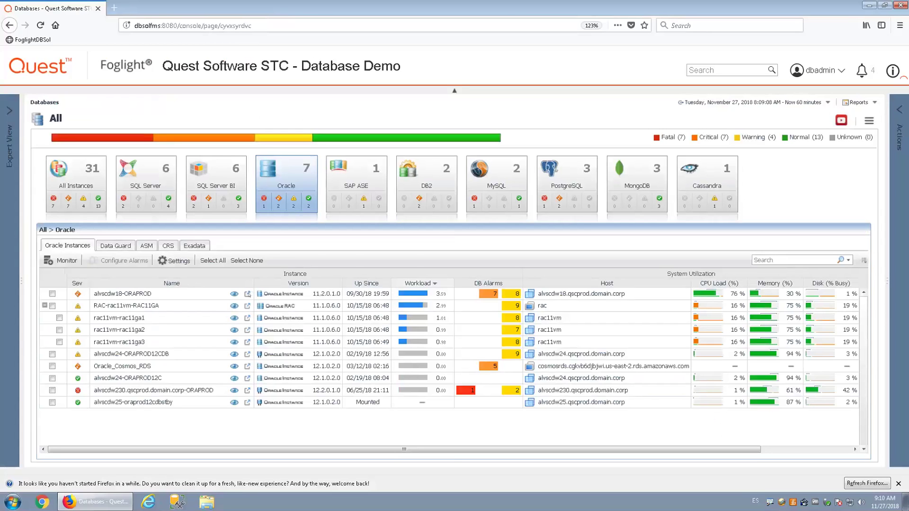
click(247, 294)
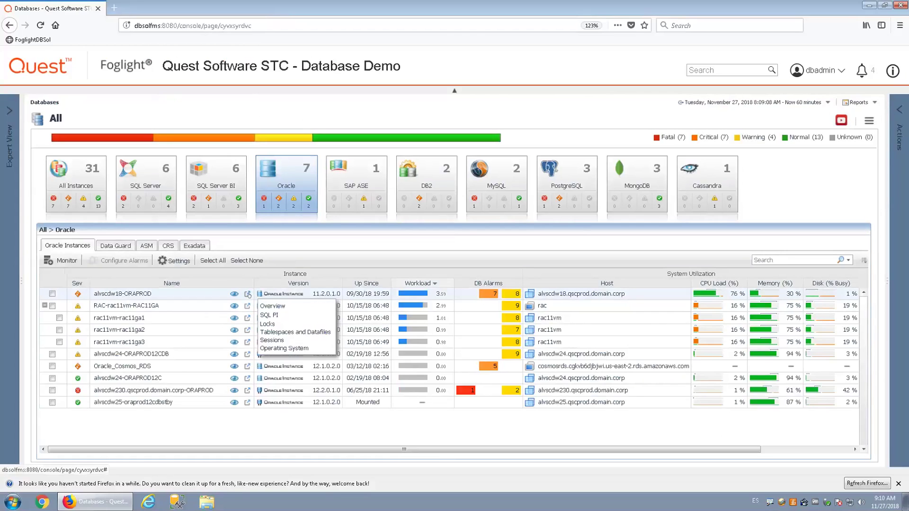
click(269, 315)
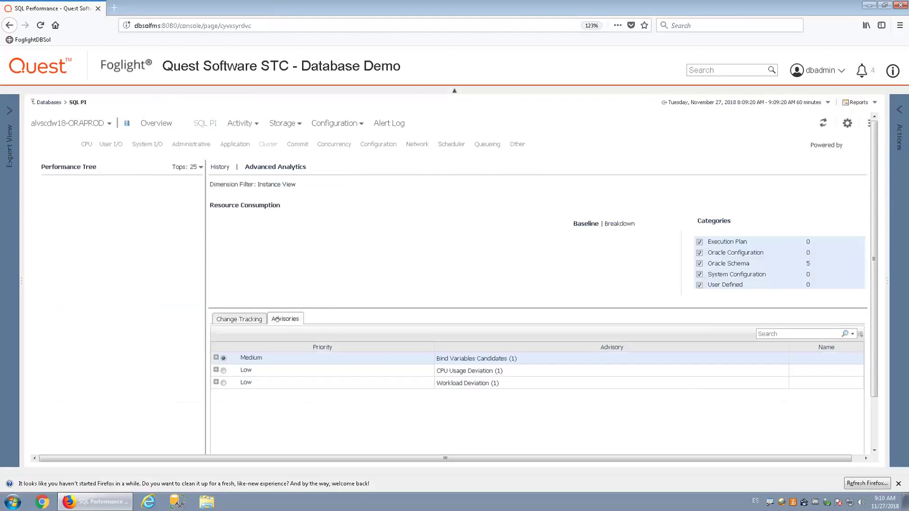
click(220, 167)
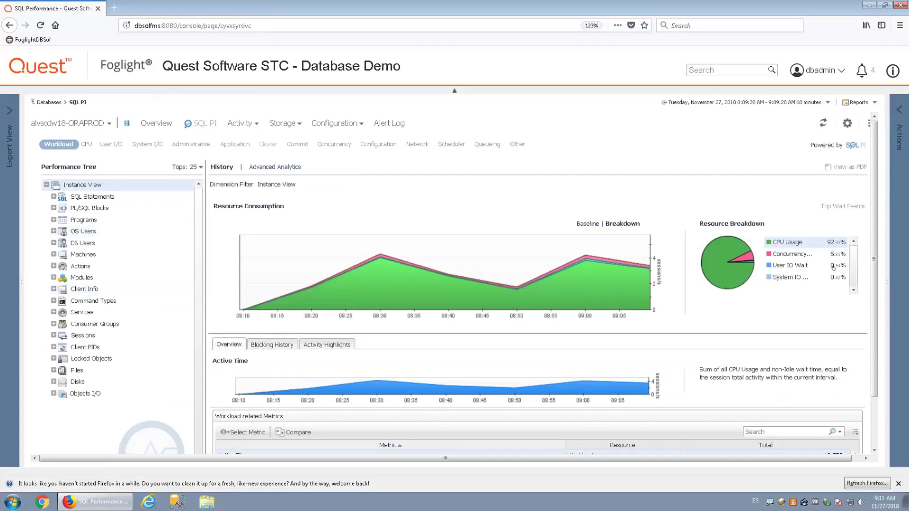
click(826, 102)
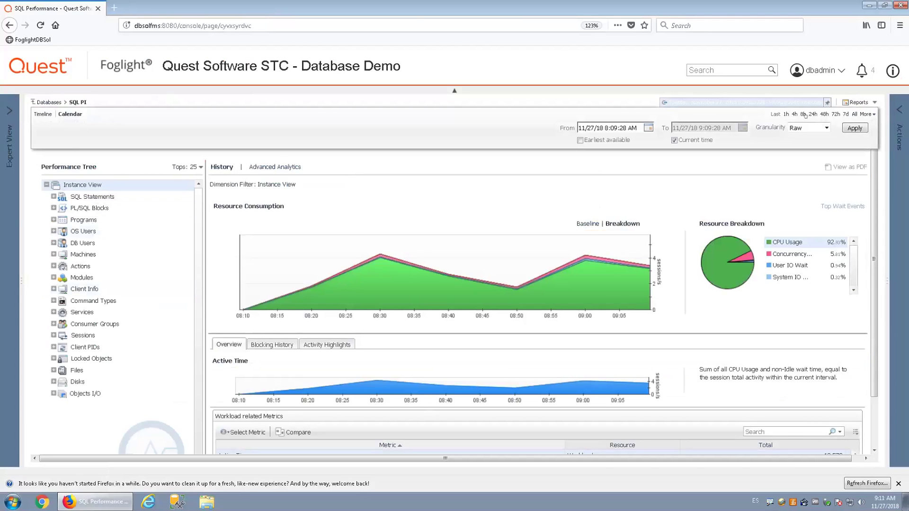
click(794, 114)
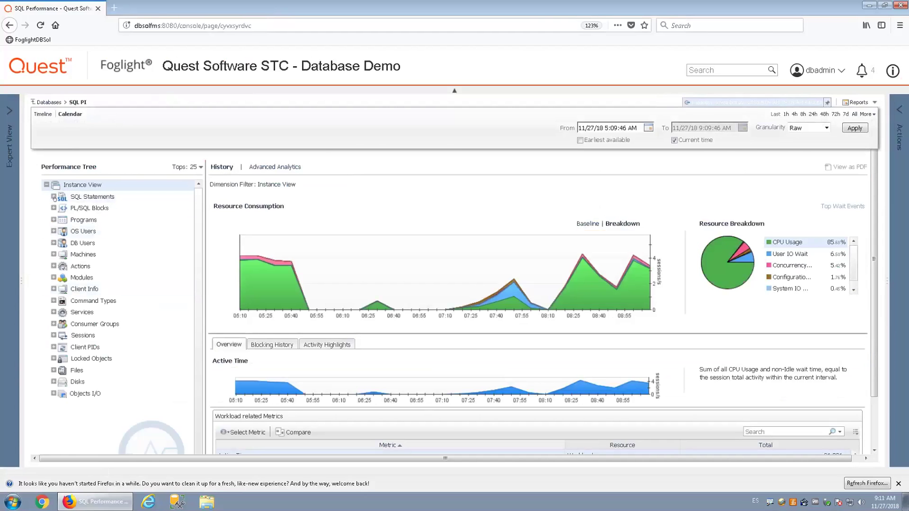
Step: Examine the changes tracked for the DECLARE i INT; v_batch_id INT statement in Advanced Analytics, and return to the whole instance's advisories
double_click(80, 196)
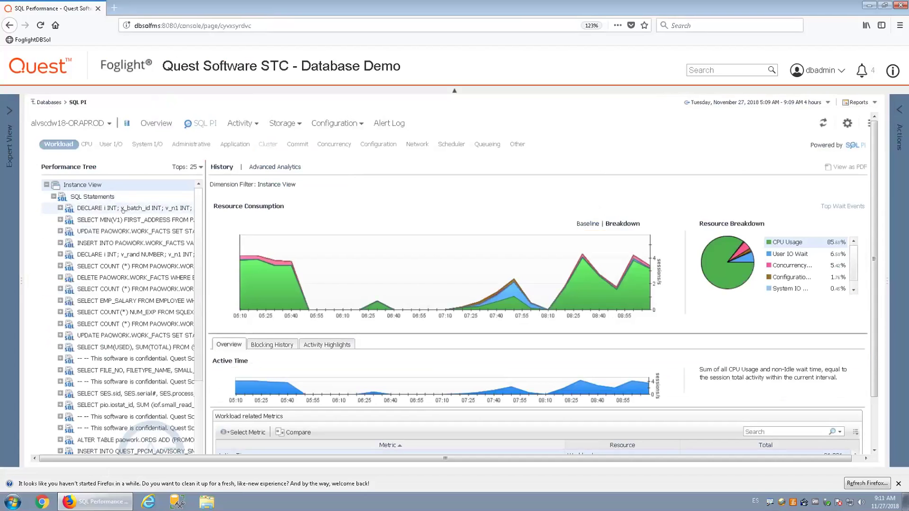
click(122, 208)
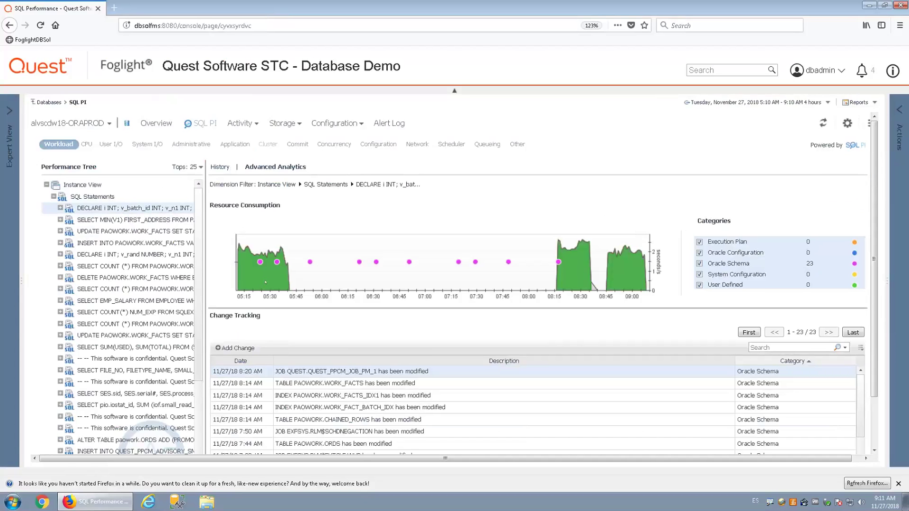
scroll(389, 247, down, 3)
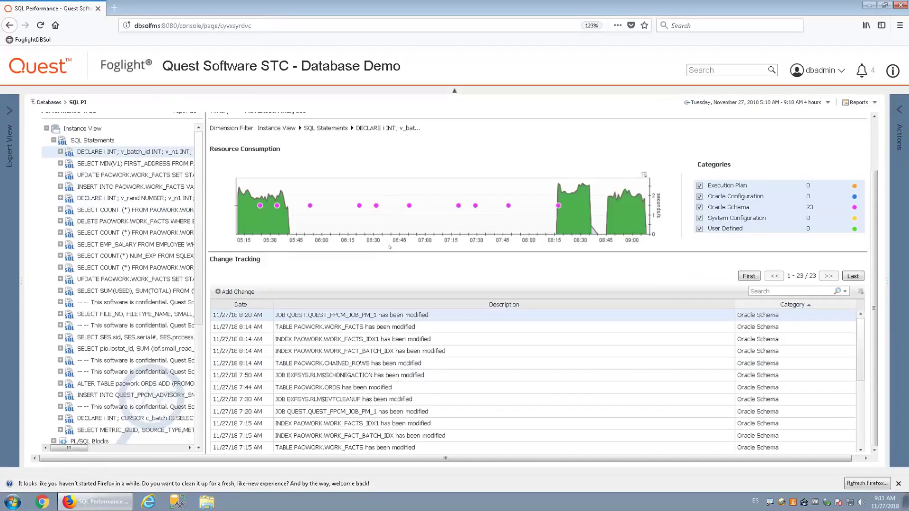
scroll(389, 247, up, 3)
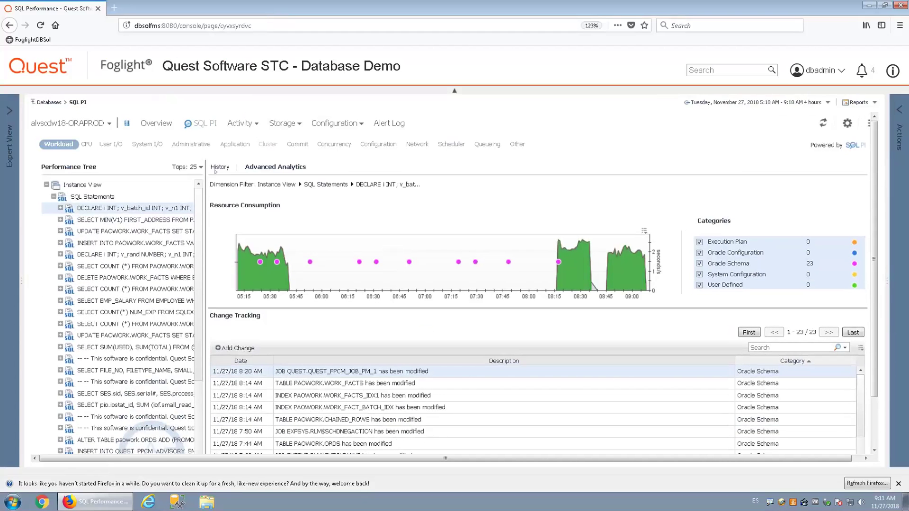
click(79, 185)
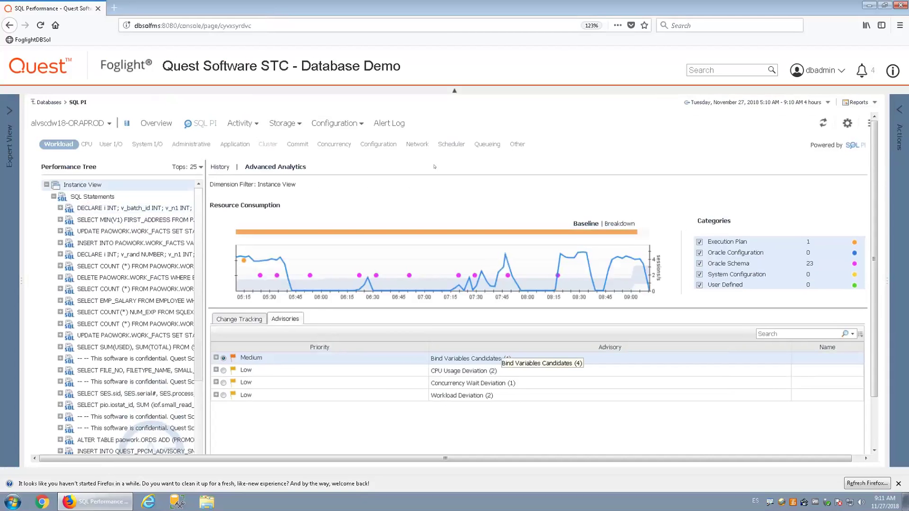
Step: View the real-time activity summary of the alvscdw18-ORAPROD instance, and return to the Databases overview
click(241, 124)
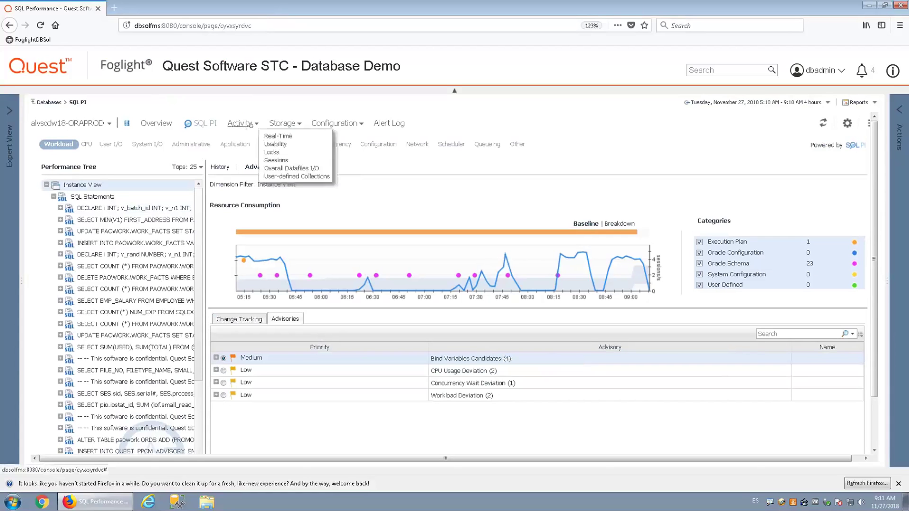
click(278, 137)
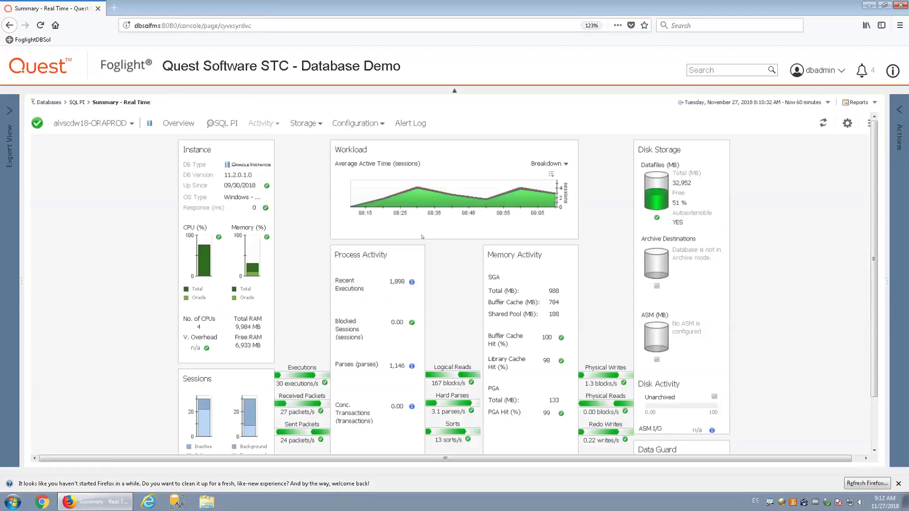
click(46, 102)
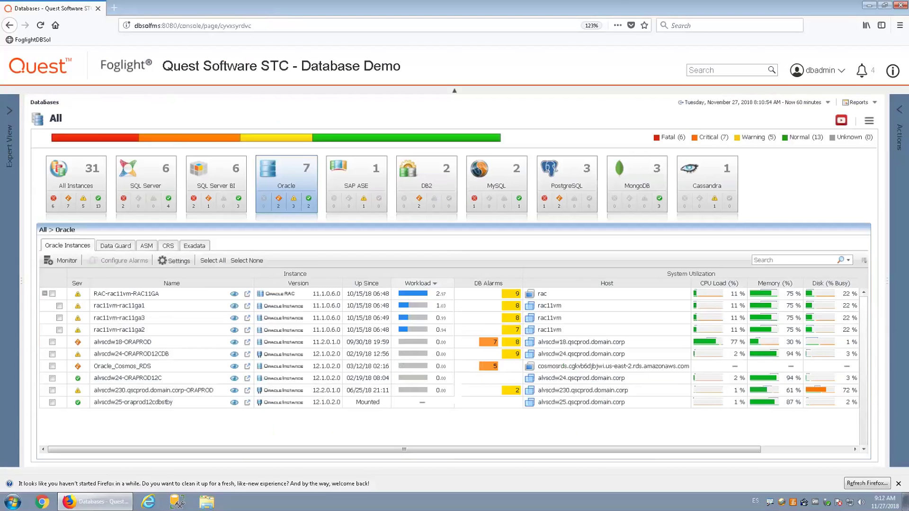
Step: List the monitored SAP ASE, DB2, MySQL and PostgreSQL instances in turn, and return to the list of all instances
mouse_move(358, 2)
mouse_move(440, 8)
click(365, 182)
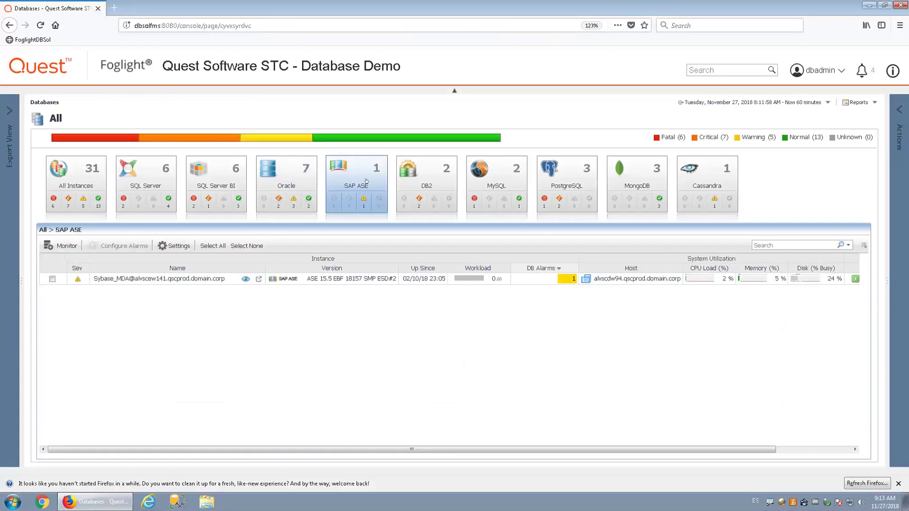
click(431, 173)
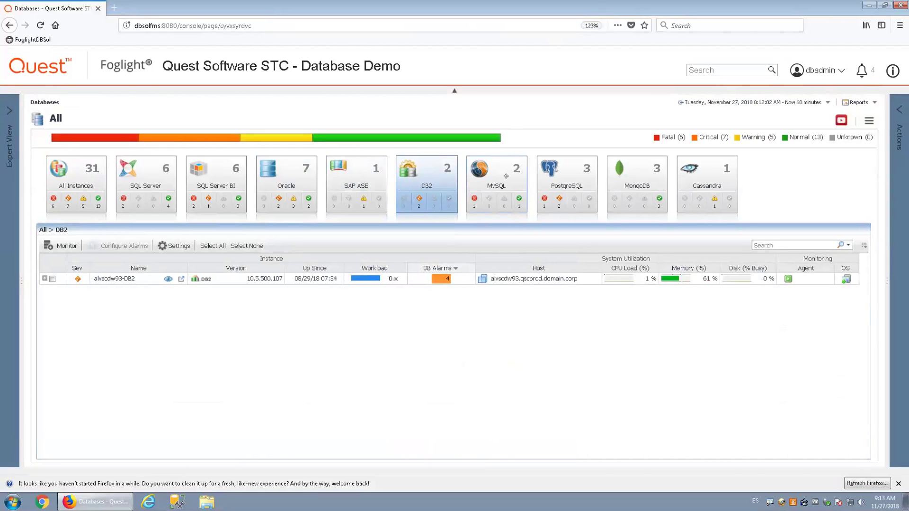
click(506, 176)
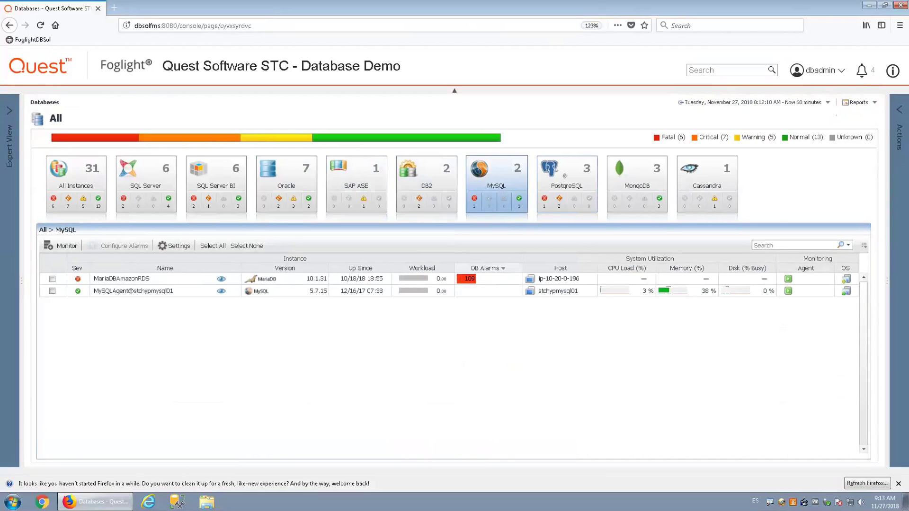
click(564, 176)
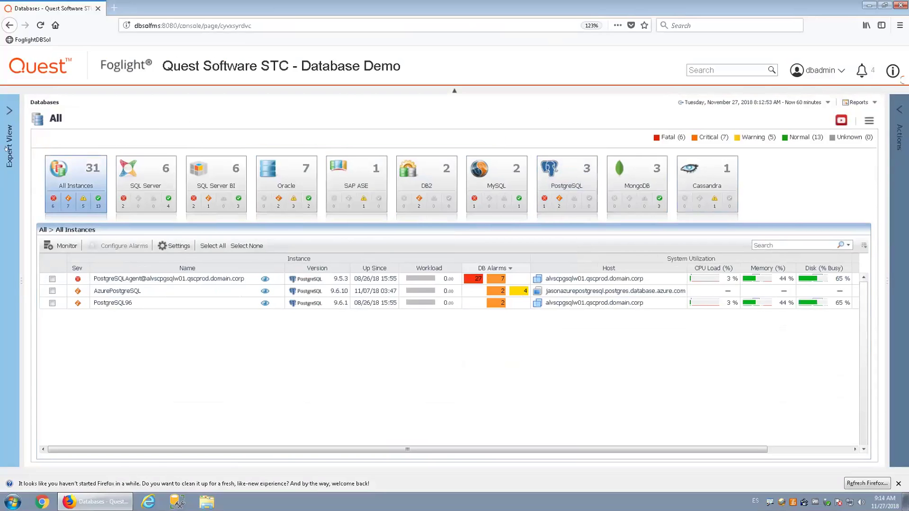
Step: Expand My Dashboards in the navigation and view the custom AVAILABILITY dashboard, followed by the DB2 one
click(6, 149)
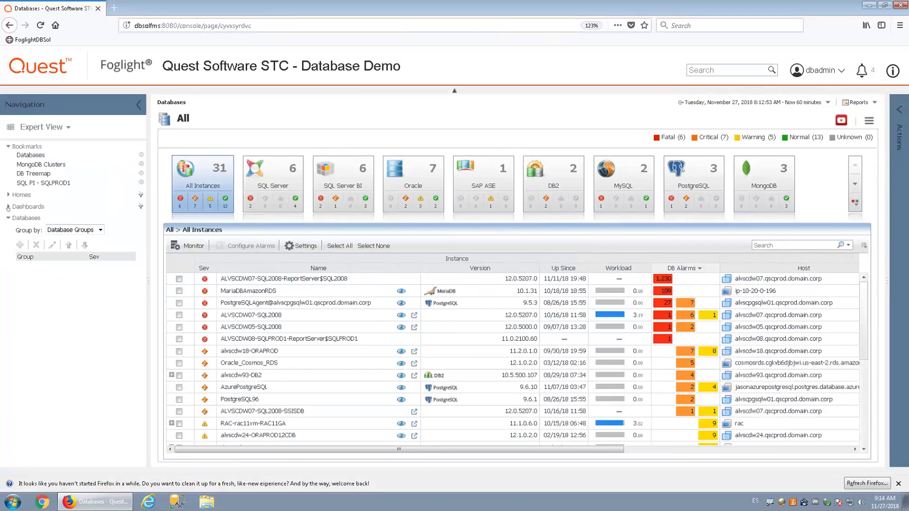
click(7, 207)
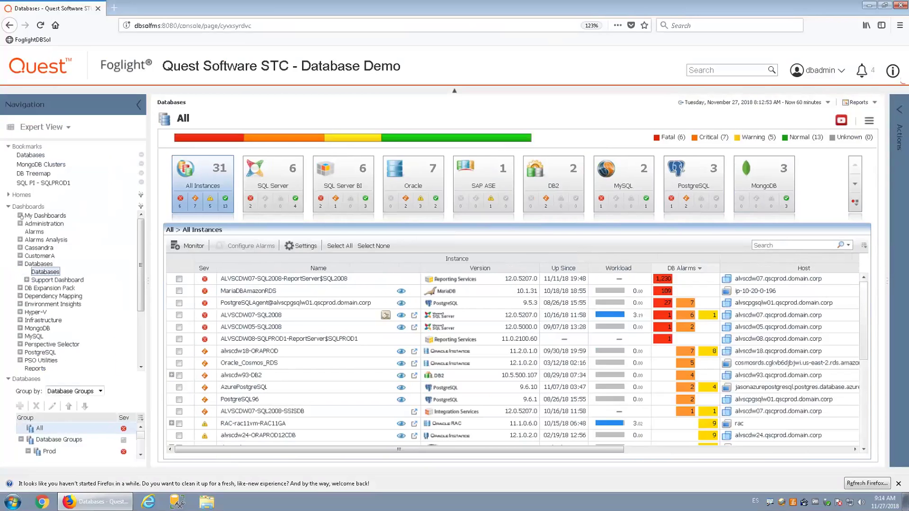
click(21, 215)
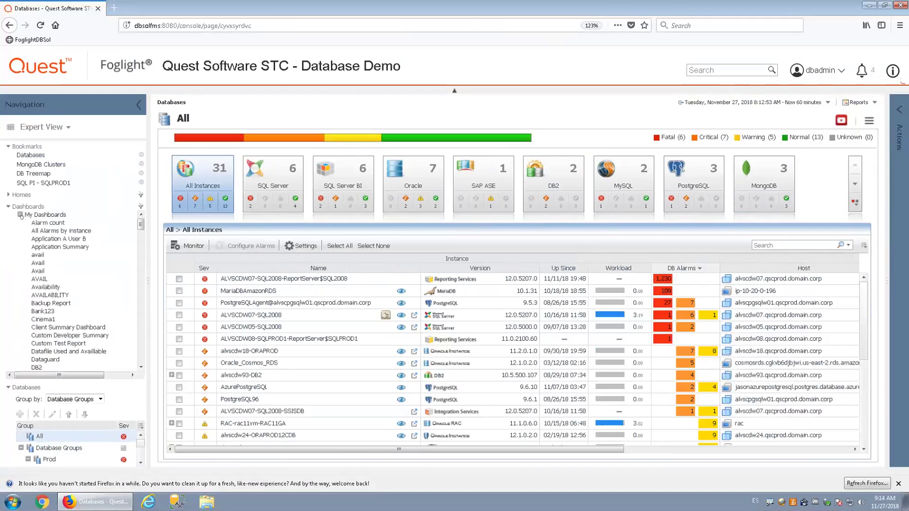
click(50, 296)
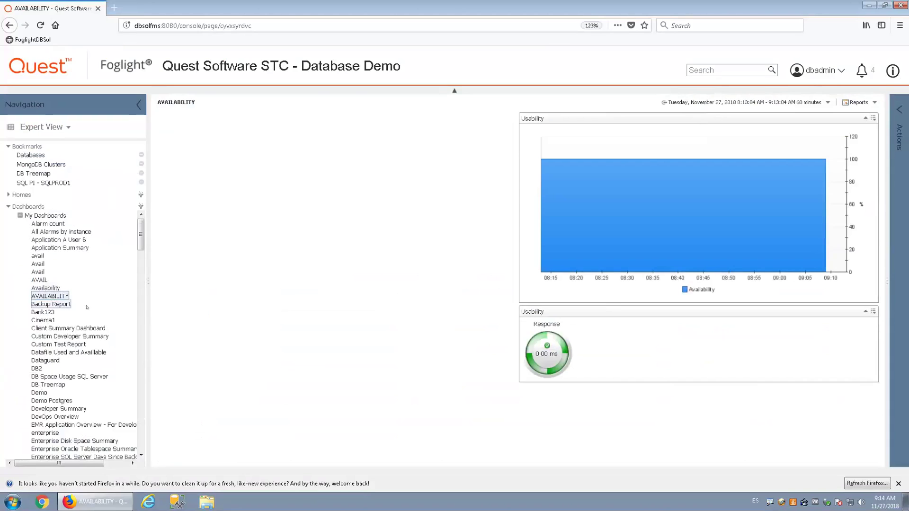
click(36, 368)
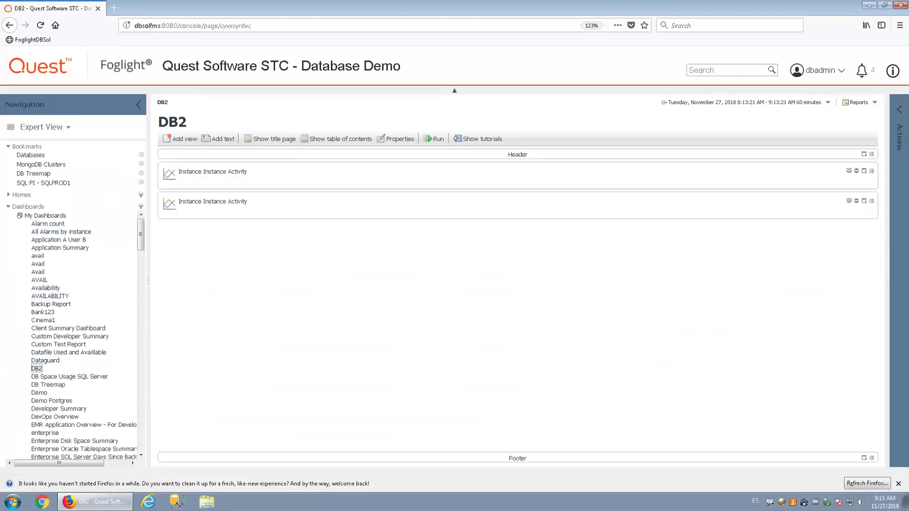
Step: Browse the DB Expansion Pack's Oracle and SQL Server dashboards, and open Capacity Planning - SQL
click(20, 216)
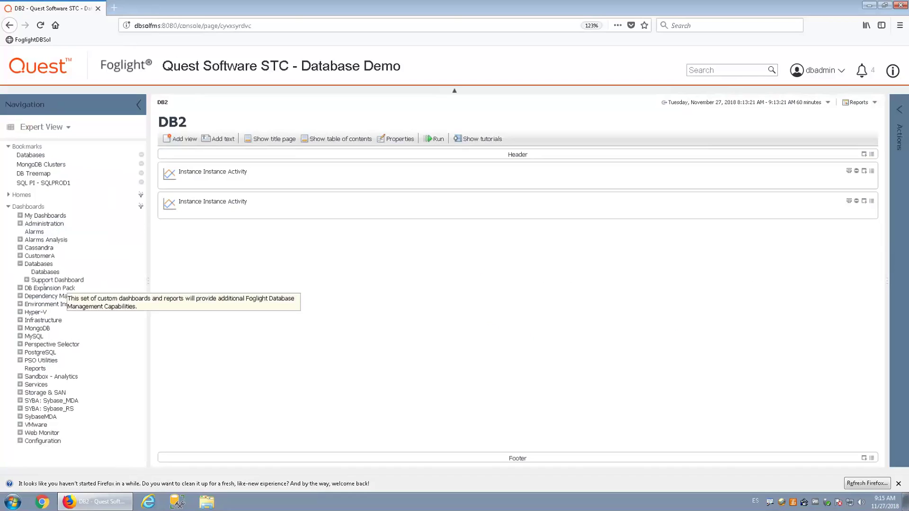
click(20, 288)
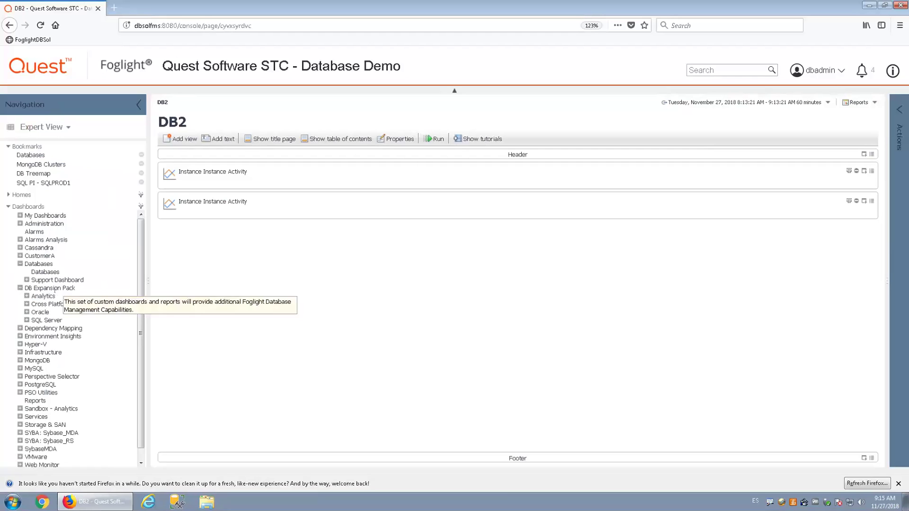
click(27, 313)
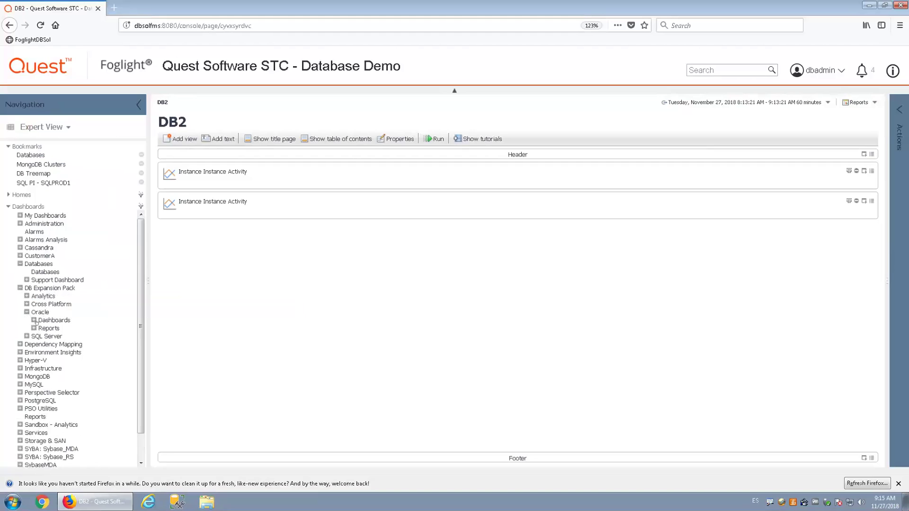
click(33, 320)
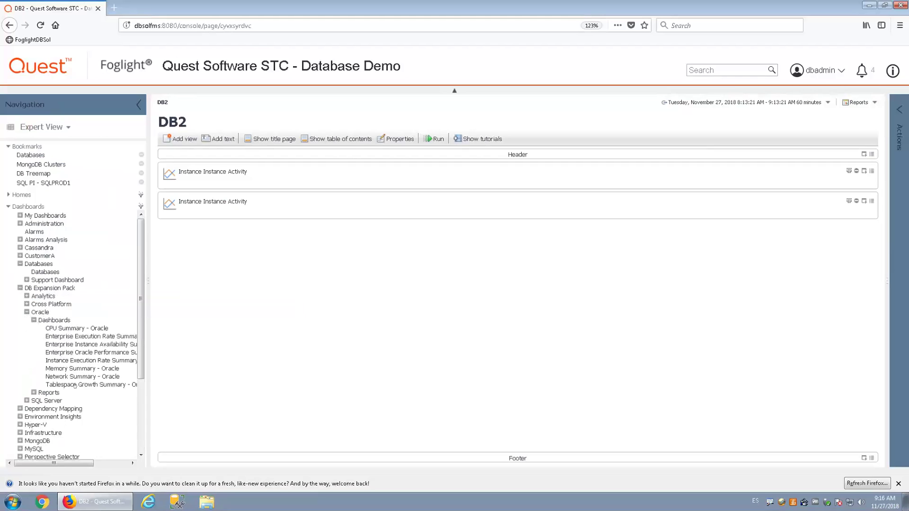
click(73, 385)
click(28, 401)
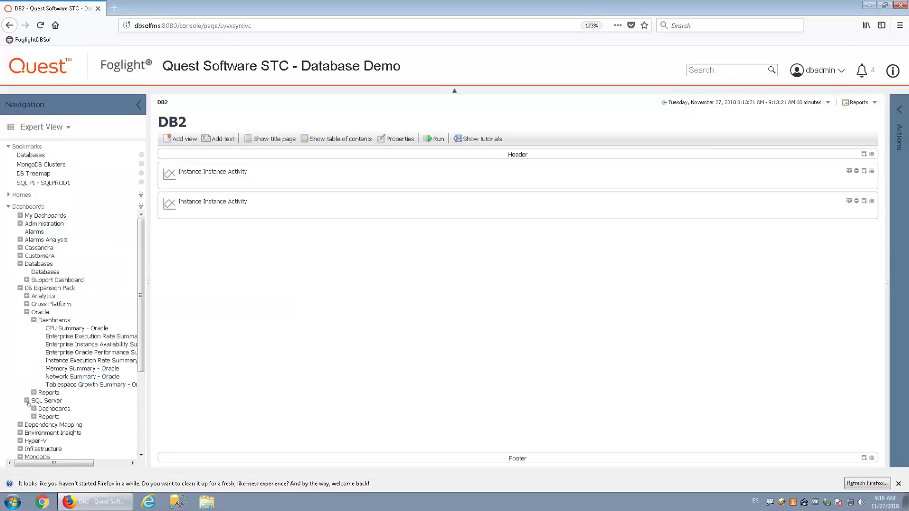
click(33, 409)
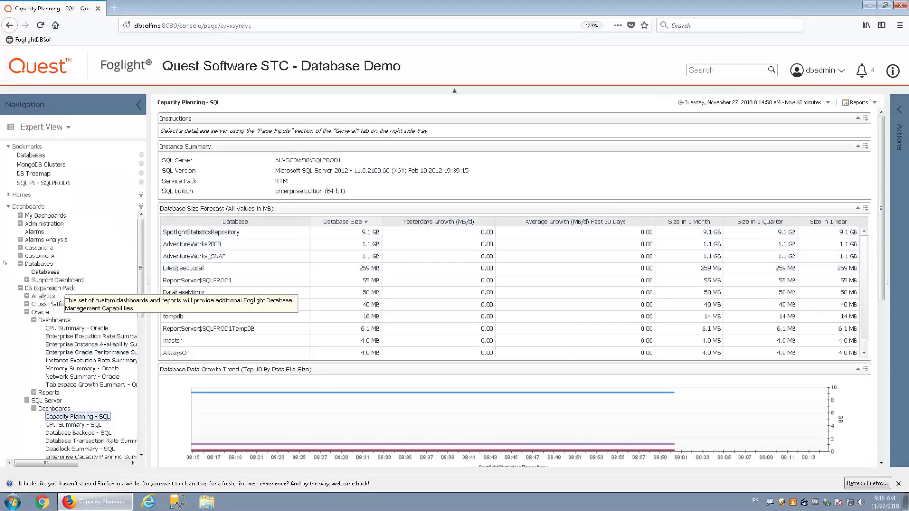
Step: Open the Database Treemap under Analytics and examine the outstanding alarms and related agent of MySQL/MariaDBAmazonRDS
click(27, 296)
click(64, 305)
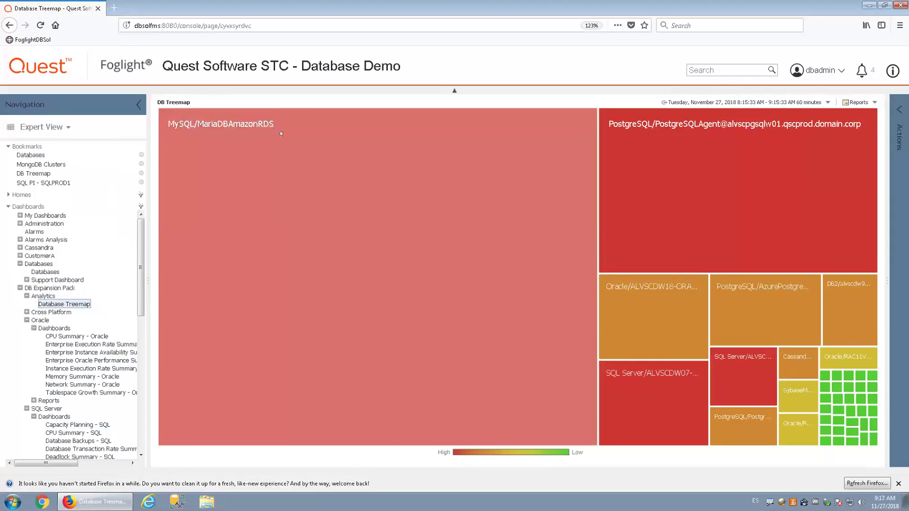
click(394, 173)
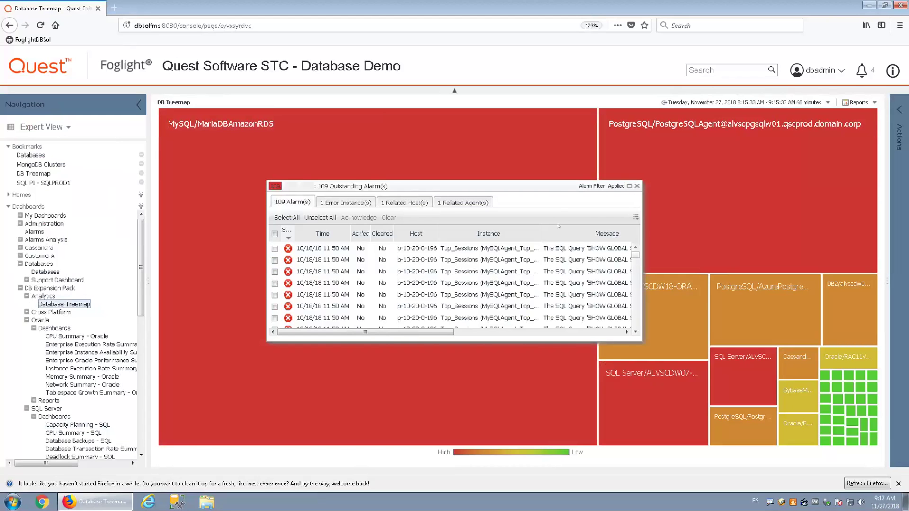
click(468, 203)
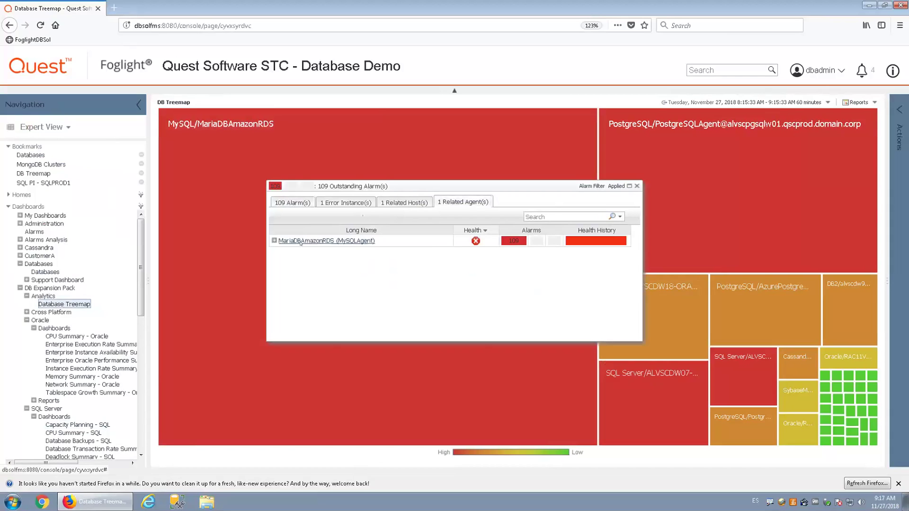
mouse_move(301, 242)
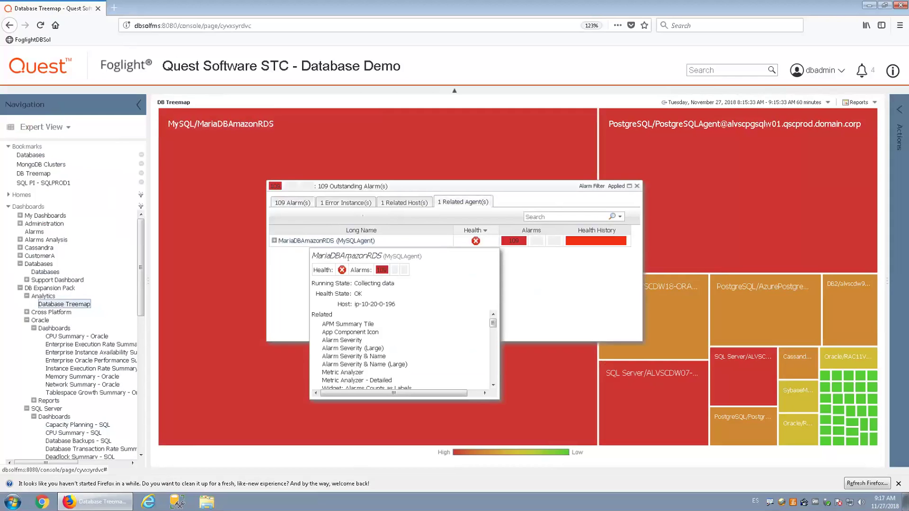
click(637, 186)
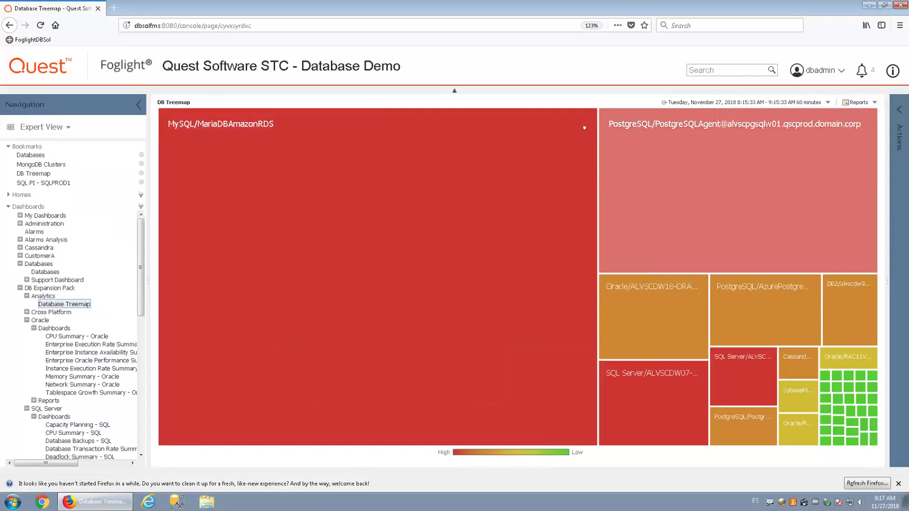